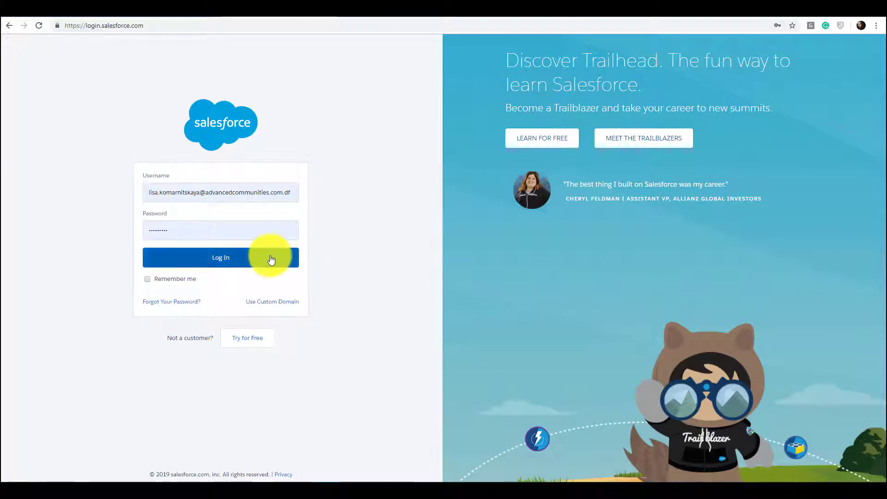
- Log in to the Salesforce org with the pre-filled credentials
{"action": "left_click", "coordinate": [220, 261]}
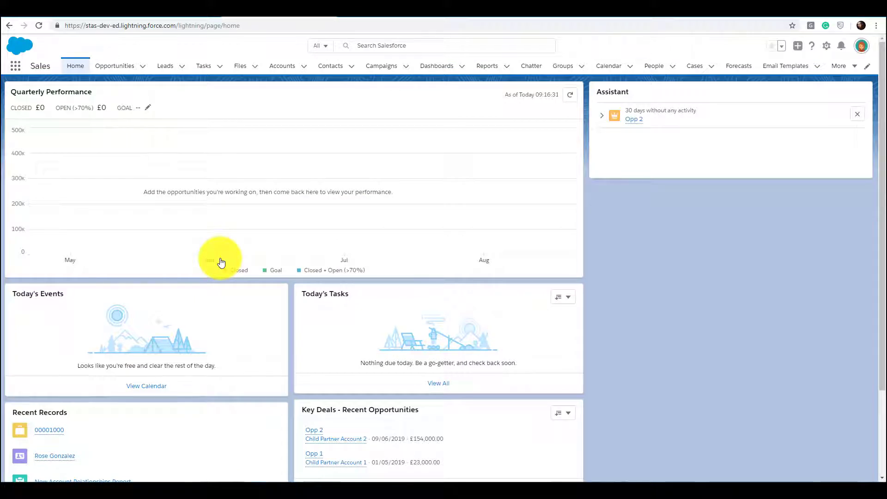
- Launch Salesforce CMS from the App Launcher to reach the workspaces list
{"action": "left_click", "coordinate": [12, 70]}
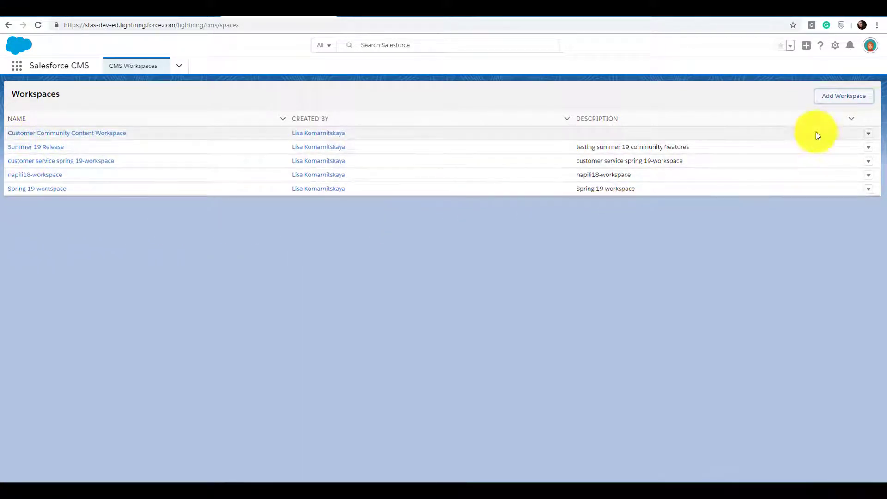
- Create the Partner Community Workspace with Partner community as destination and no extra contributors
{"action": "left_click", "coordinate": [860, 98]}
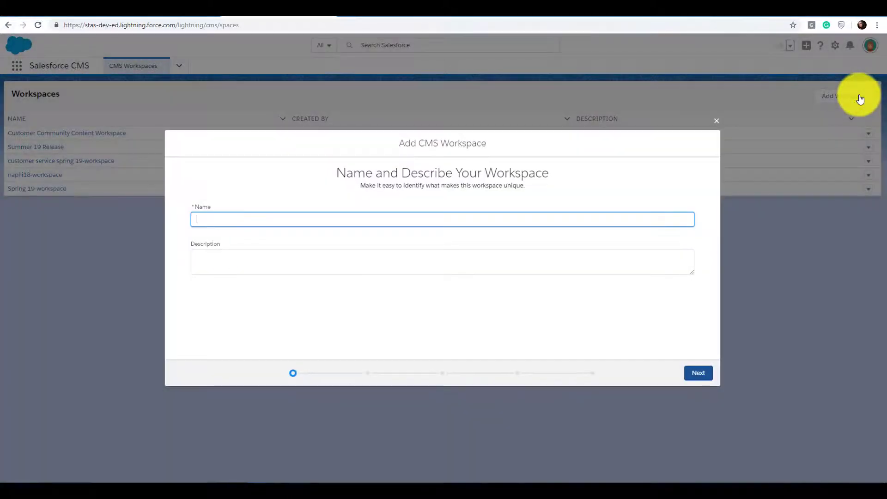
{"action": "type", "text": "Partner Community Workspace"}
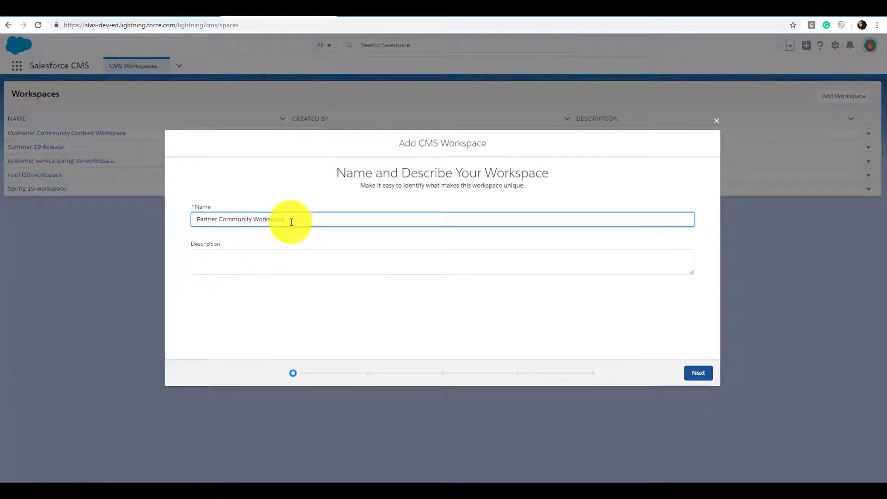
{"action": "left_click", "coordinate": [702, 377]}
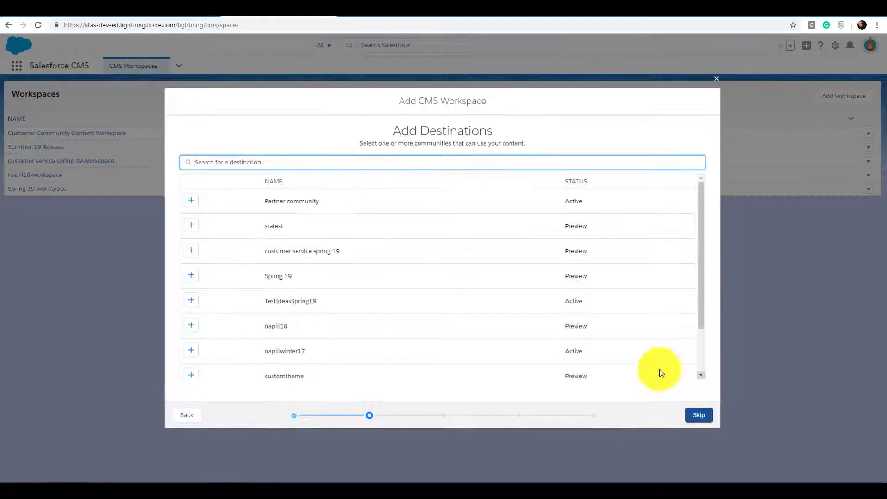
{"action": "scroll", "coordinate": [364, 237], "scroll_direction": "down", "scroll_amount": 1}
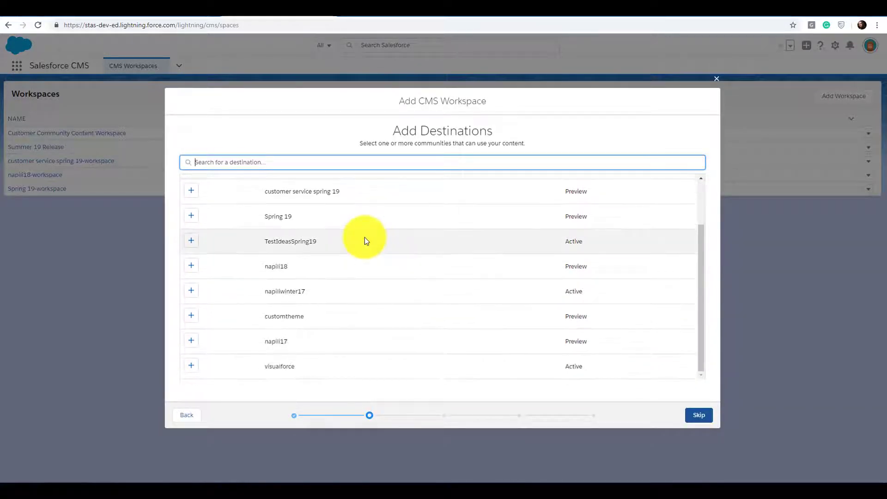
{"action": "scroll", "coordinate": [372, 368], "scroll_direction": "up", "scroll_amount": 2}
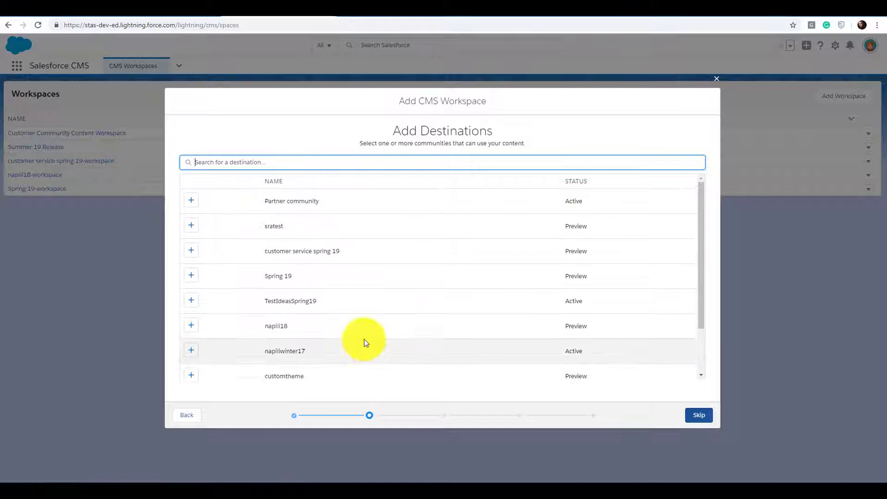
{"action": "left_click", "coordinate": [192, 205]}
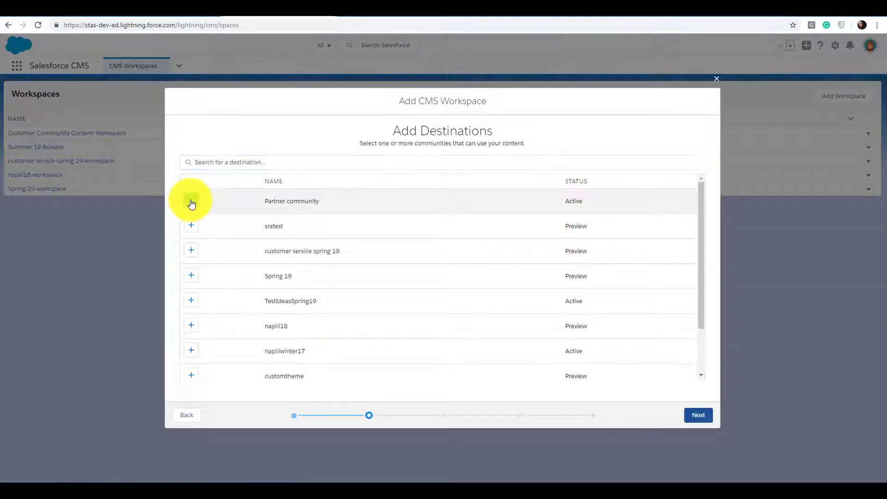
{"action": "left_click", "coordinate": [701, 419]}
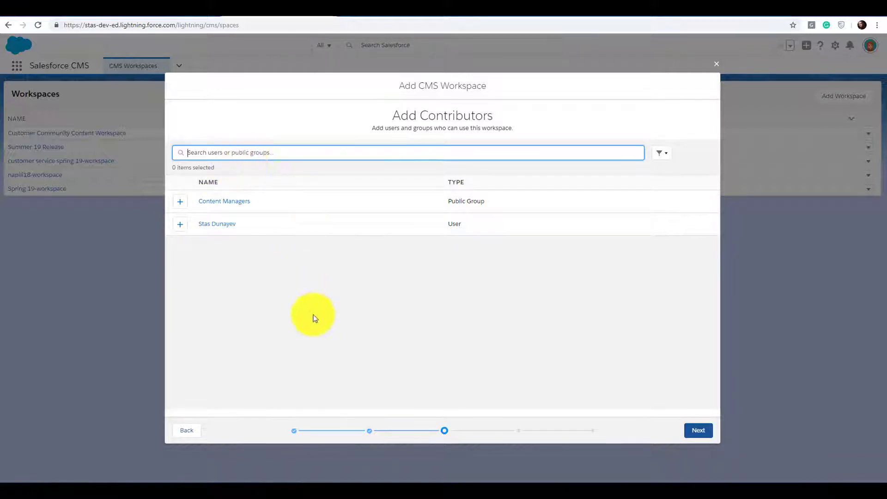
{"action": "left_click", "coordinate": [702, 438]}
{"action": "left_click", "coordinate": [699, 386]}
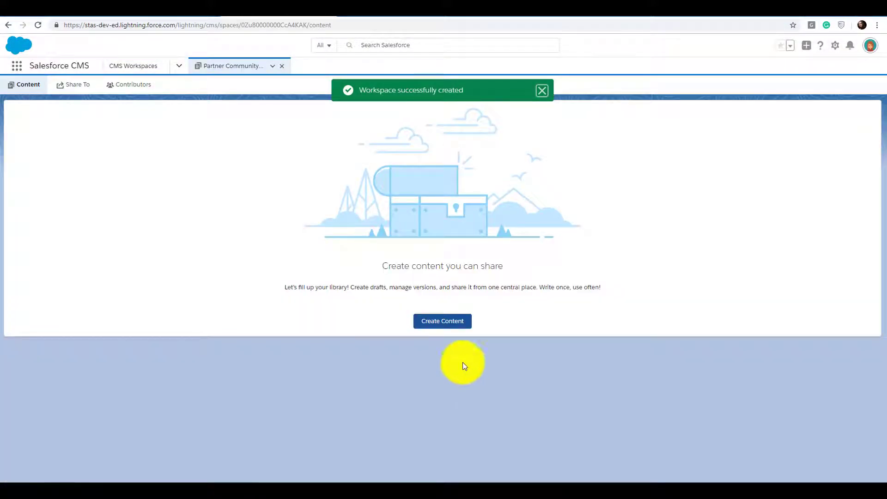
- Draft a 'Promotional offer' news item with 15% discount body, OFFER featured image and excerpt
{"action": "left_click", "coordinate": [446, 321]}
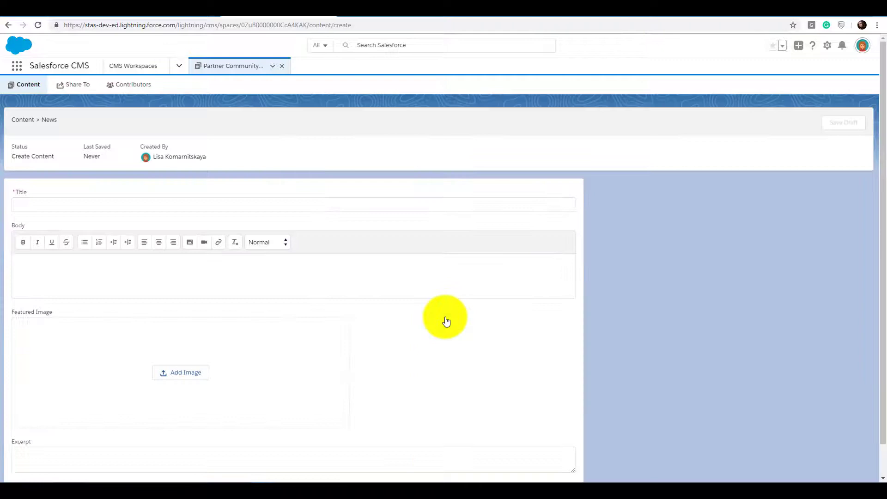
{"action": "left_click", "coordinate": [69, 206]}
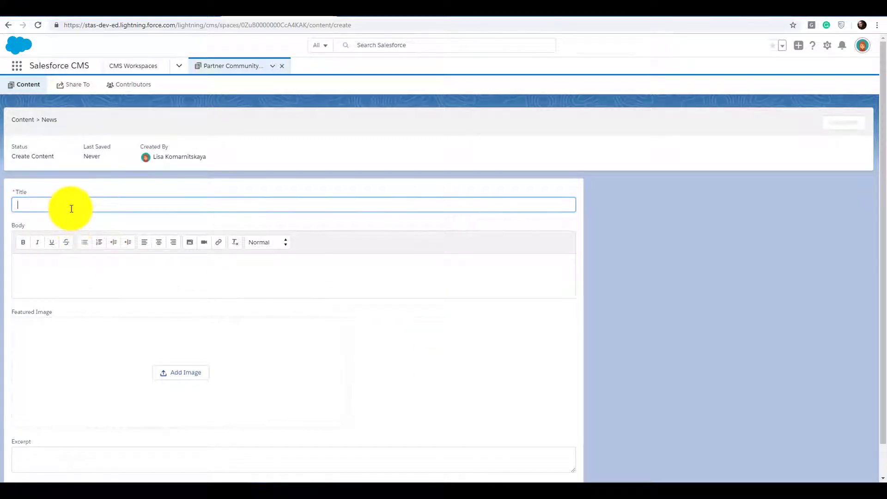
{"action": "type", "text": "Promotional offer"}
{"action": "left_click", "coordinate": [57, 275]}
{"action": "key", "text": "ctrl+v"}
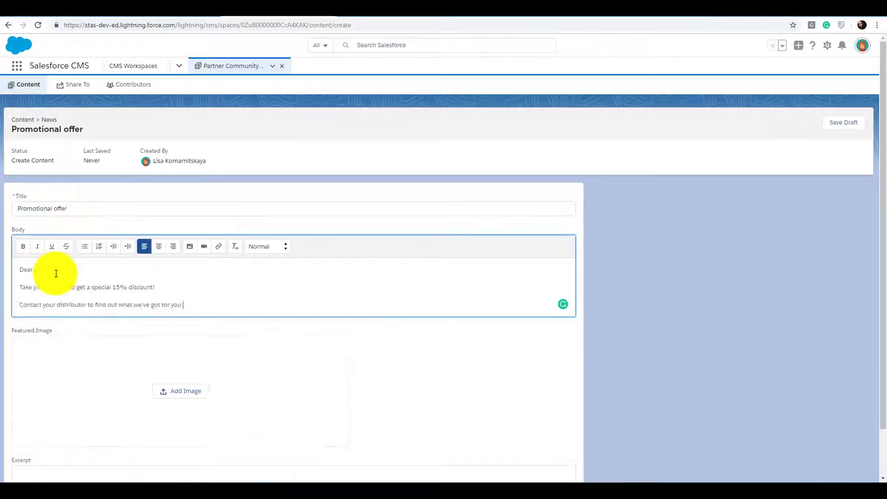
{"action": "scroll", "coordinate": [76, 299], "scroll_direction": "down", "scroll_amount": 1}
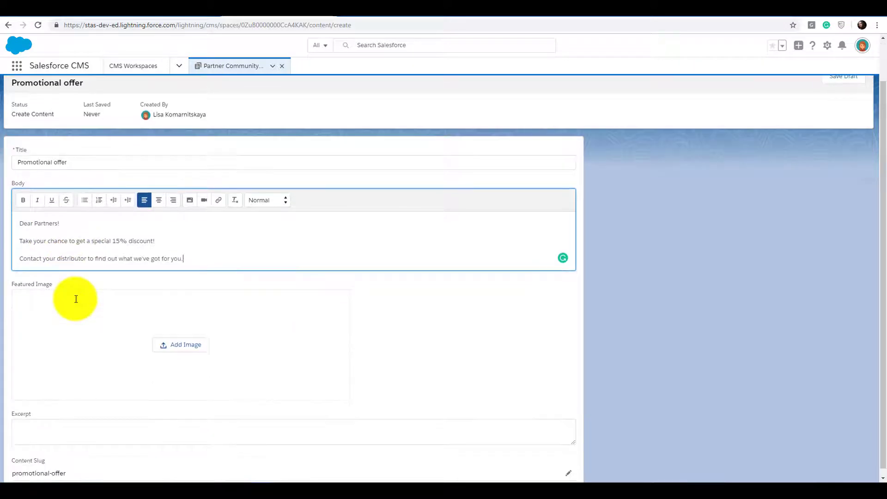
{"action": "left_click", "coordinate": [192, 349]}
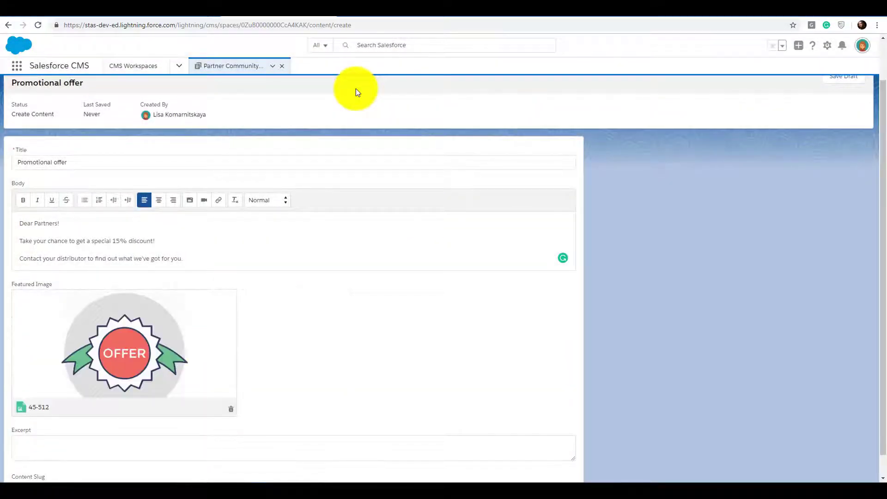
{"action": "scroll", "coordinate": [273, 304], "scroll_direction": "down", "scroll_amount": 1}
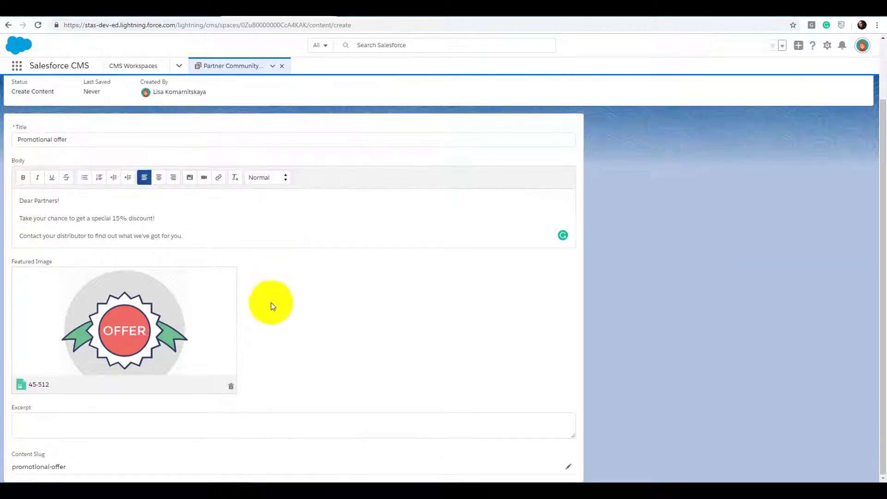
{"action": "left_click", "coordinate": [91, 423]}
{"action": "type", "text": "Promotional offer for the best partners!"}
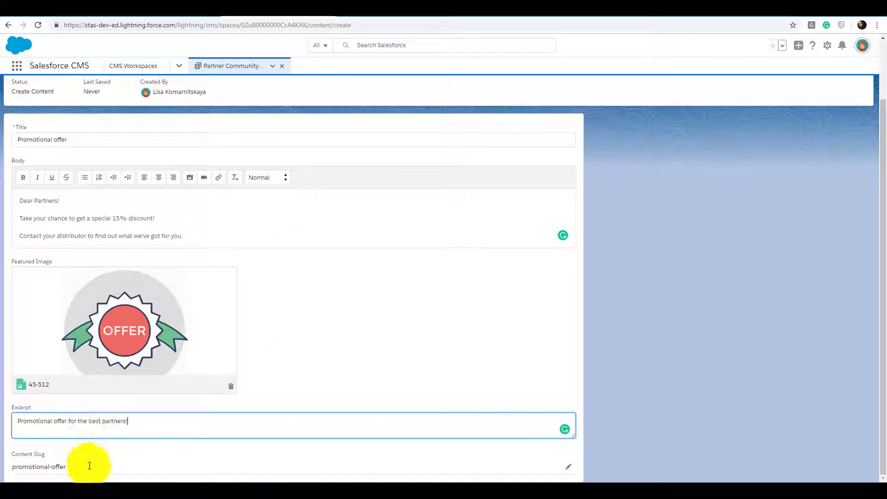
{"action": "scroll", "coordinate": [627, 447], "scroll_direction": "up", "scroll_amount": 1}
{"action": "scroll", "coordinate": [627, 447], "scroll_direction": "up", "scroll_amount": 1}
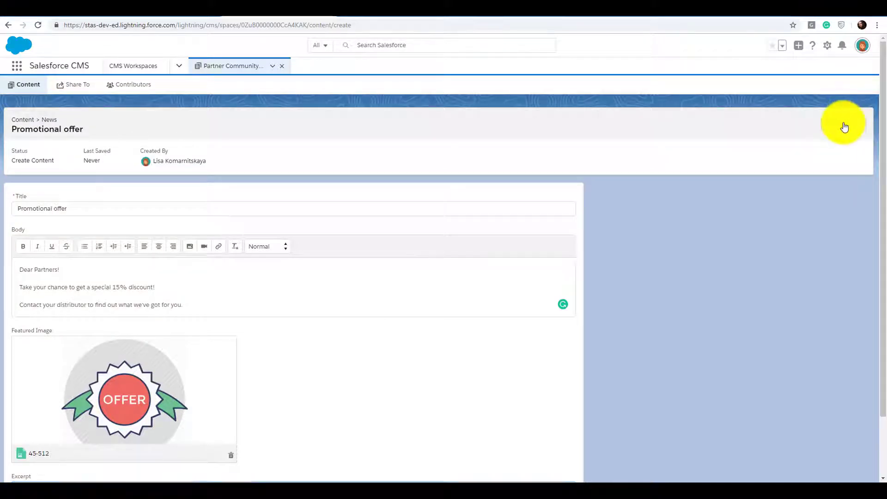
{"action": "left_click", "coordinate": [844, 127]}
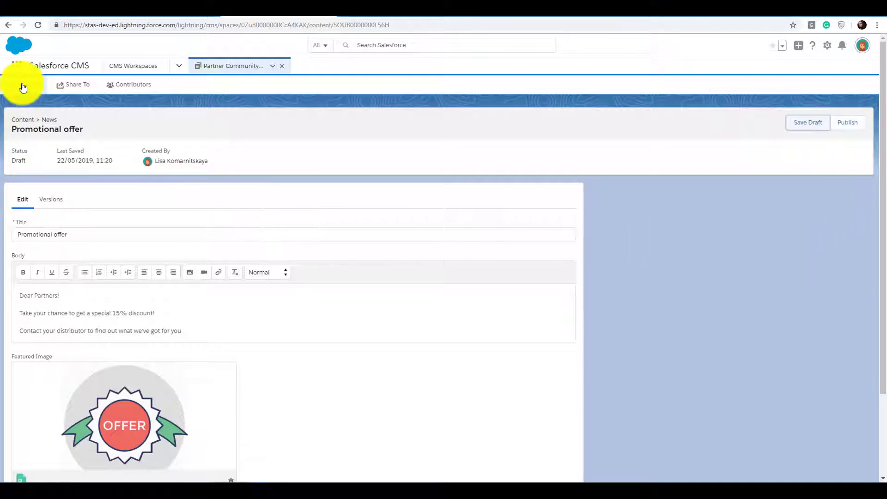
- Add Spring 19 as a second sharing destination beside Partner community
{"action": "left_click", "coordinate": [70, 90]}
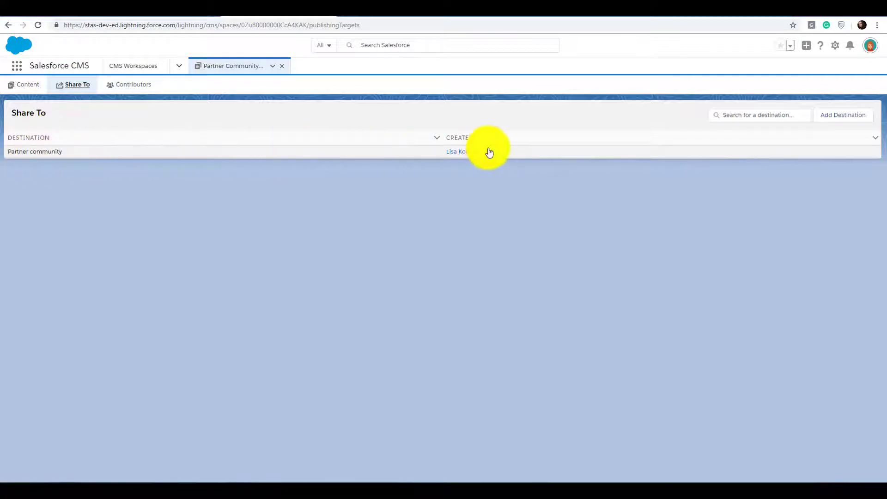
{"action": "left_click", "coordinate": [850, 119]}
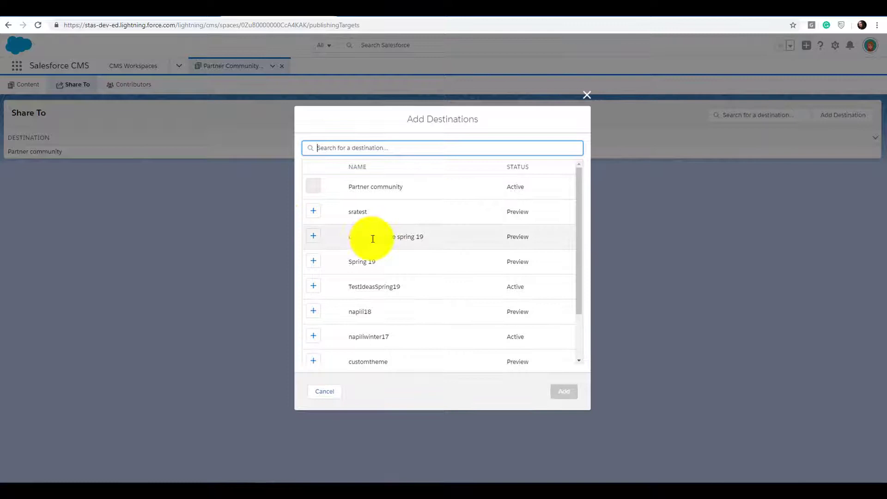
{"action": "scroll", "coordinate": [371, 355], "scroll_direction": "down", "scroll_amount": 2}
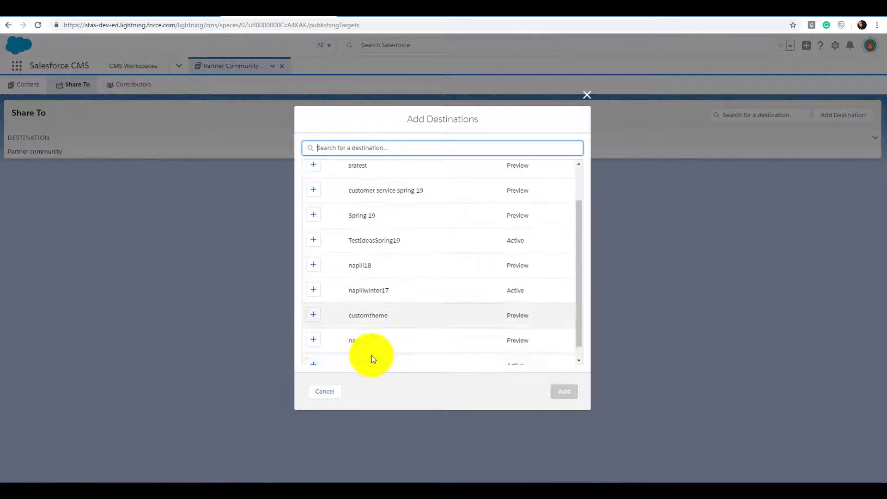
{"action": "scroll", "coordinate": [371, 355], "scroll_direction": "down", "scroll_amount": 1}
{"action": "scroll", "coordinate": [371, 356], "scroll_direction": "up", "scroll_amount": 2}
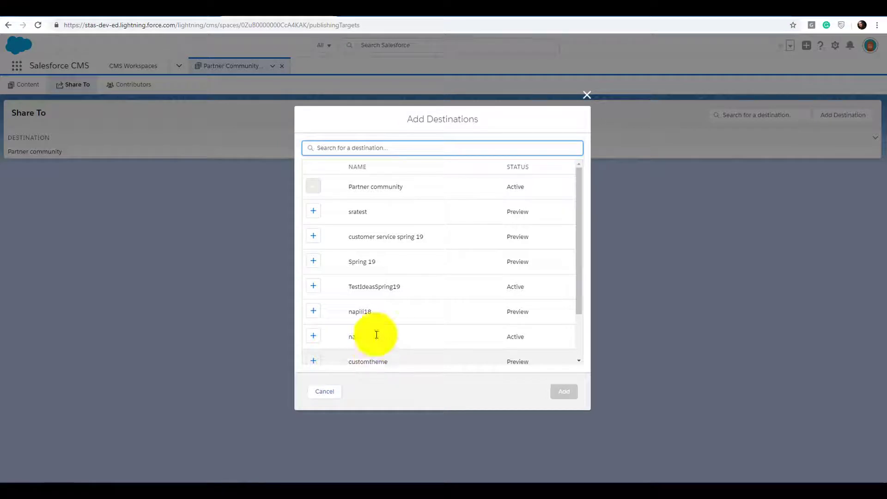
{"action": "left_click", "coordinate": [314, 263]}
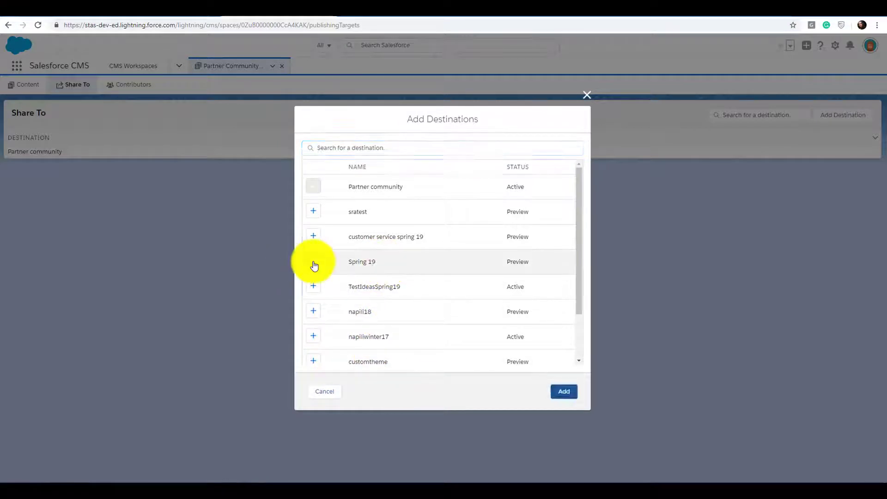
{"action": "left_click", "coordinate": [563, 393]}
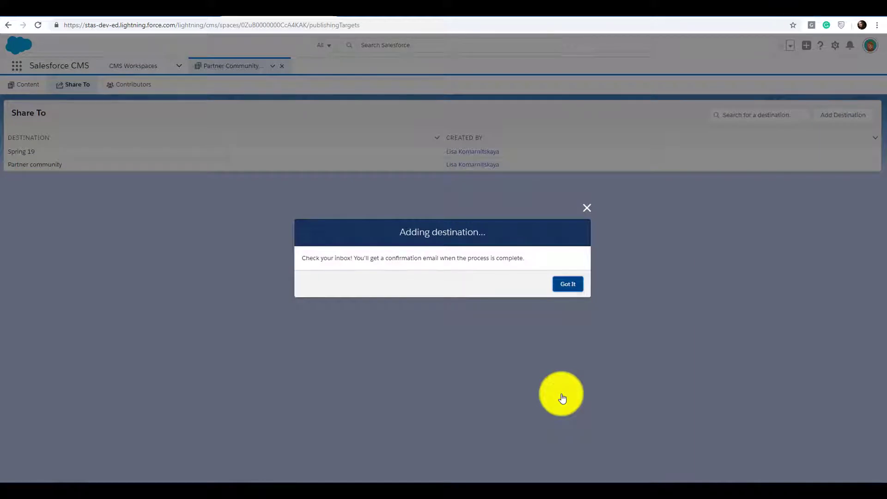
{"action": "left_click", "coordinate": [574, 292]}
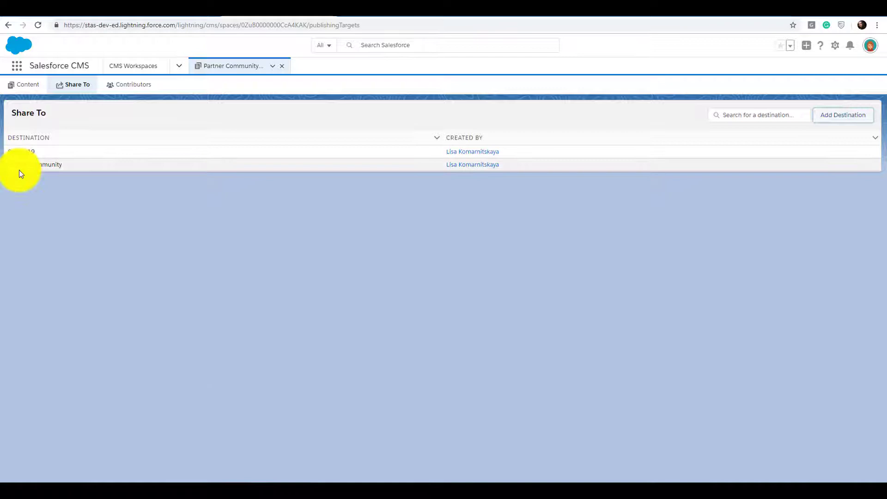
- Add the Content Managers public group as contributors with the Content Manager role
{"action": "left_click", "coordinate": [145, 88]}
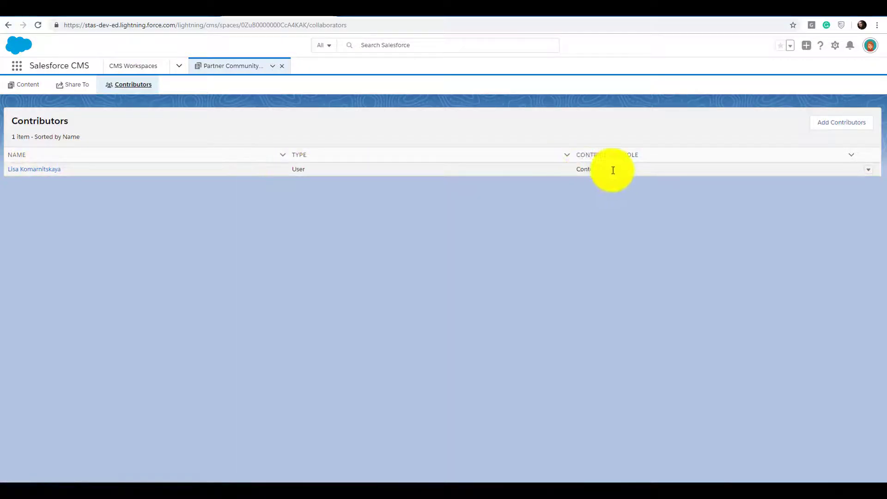
{"action": "left_click", "coordinate": [867, 172]}
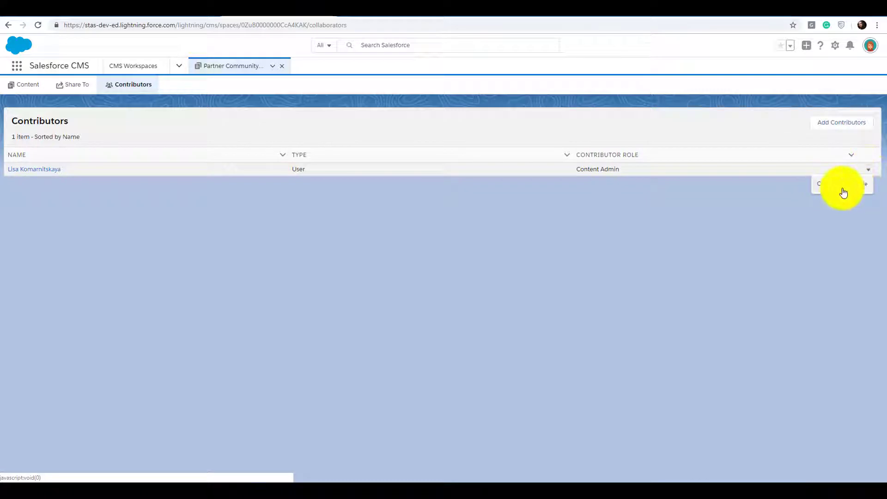
{"action": "left_click", "coordinate": [851, 129]}
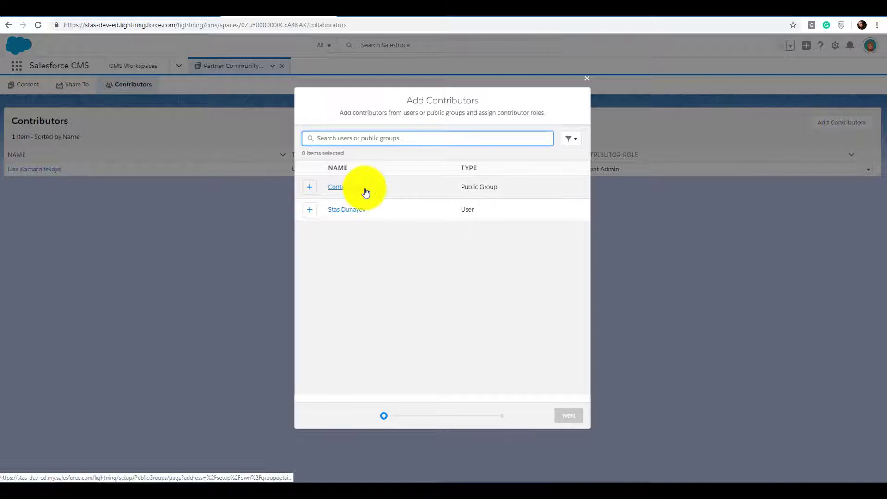
{"action": "left_click", "coordinate": [310, 187]}
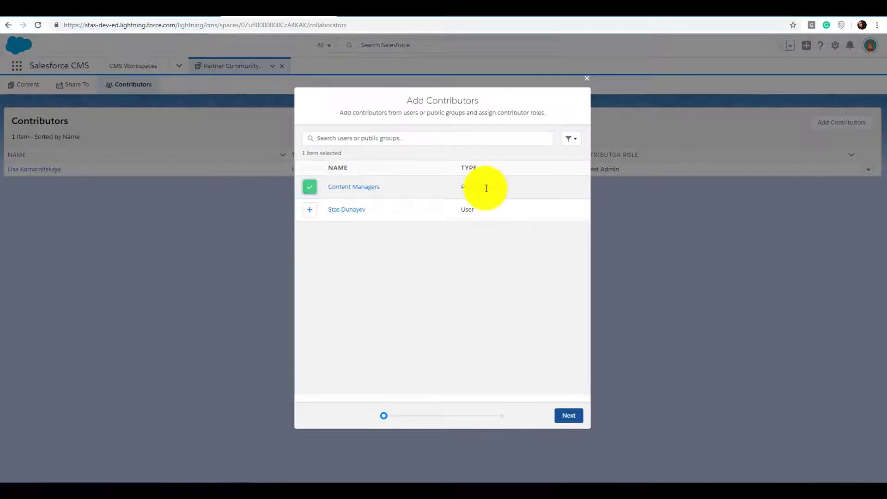
{"action": "left_click", "coordinate": [573, 416]}
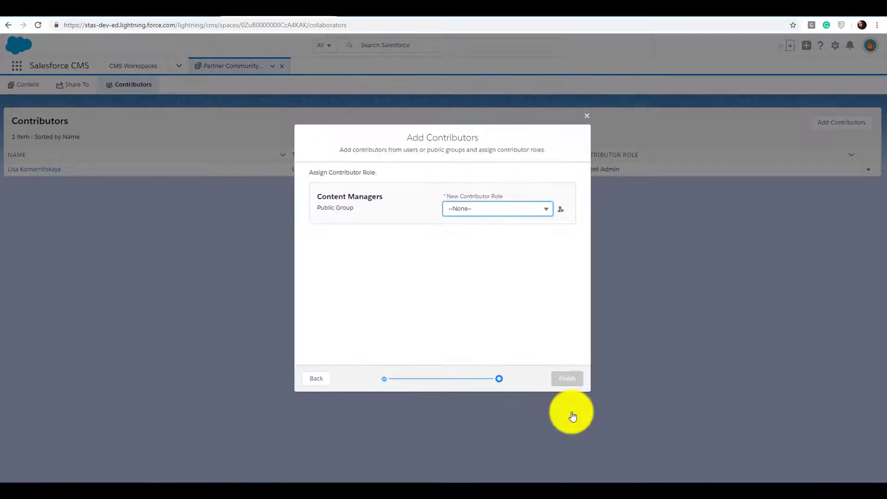
{"action": "left_click", "coordinate": [549, 208]}
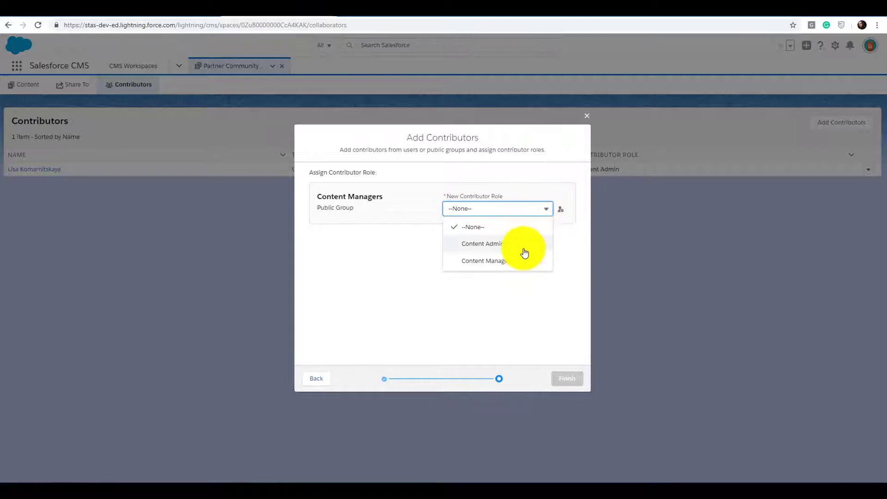
{"action": "left_click", "coordinate": [525, 261]}
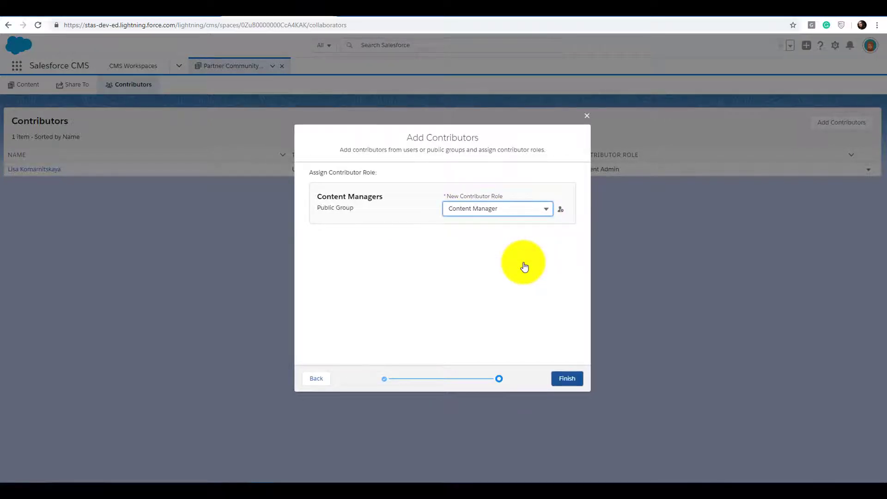
{"action": "left_click", "coordinate": [573, 382]}
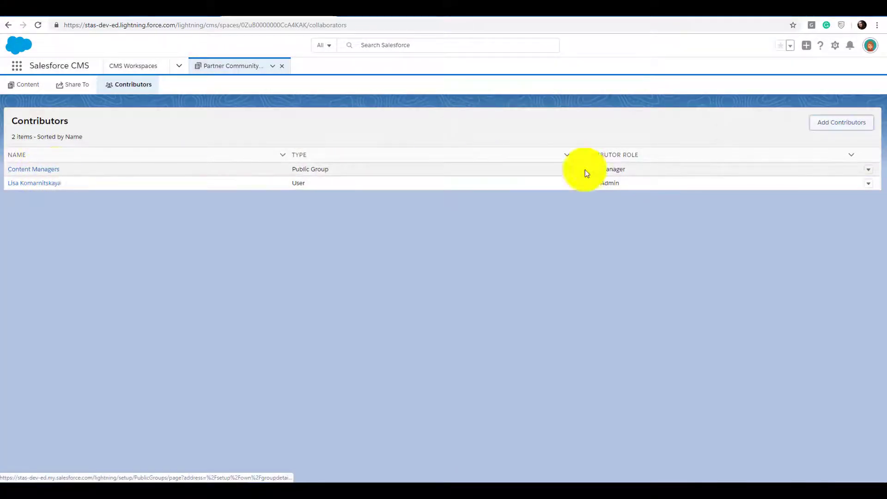
{"action": "left_click", "coordinate": [868, 177]}
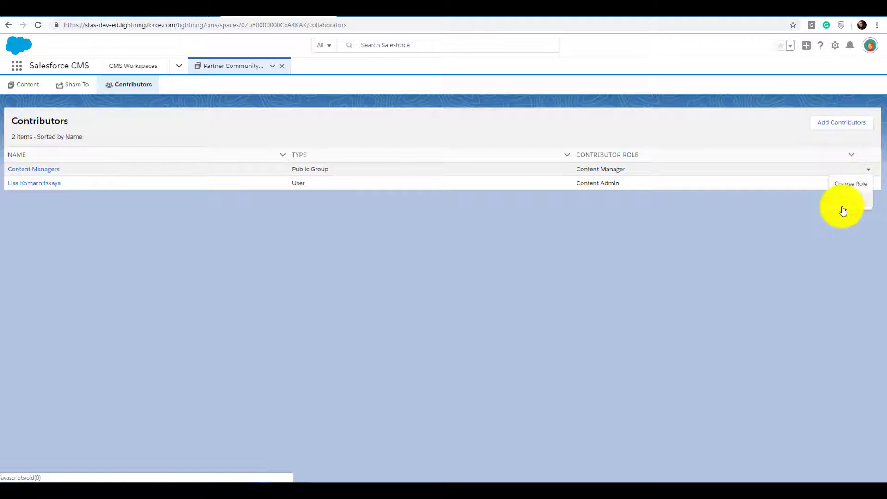
{"action": "left_click", "coordinate": [857, 192]}
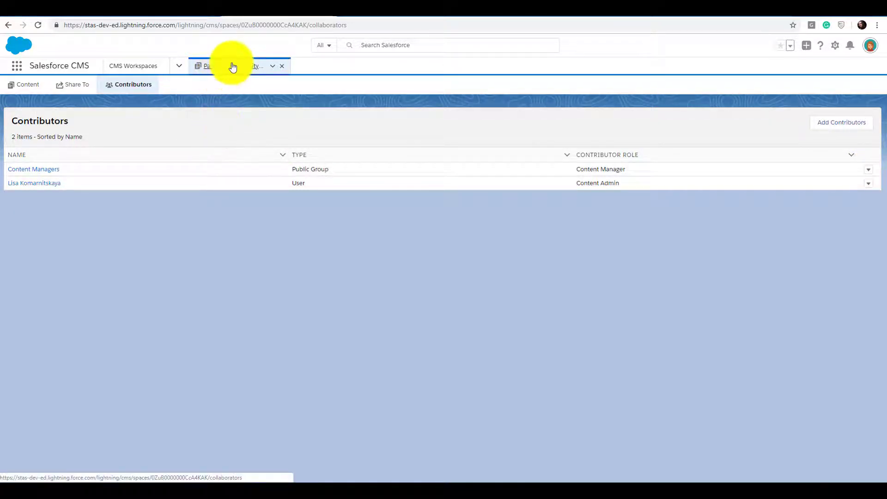
- Publish the Promotional offer article from the Partner Community workspace
{"action": "left_click", "coordinate": [109, 72]}
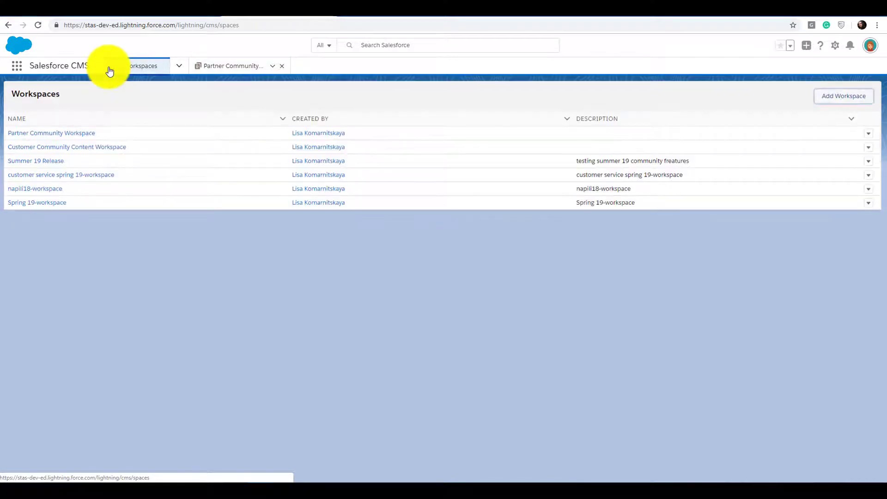
{"action": "left_click", "coordinate": [78, 139]}
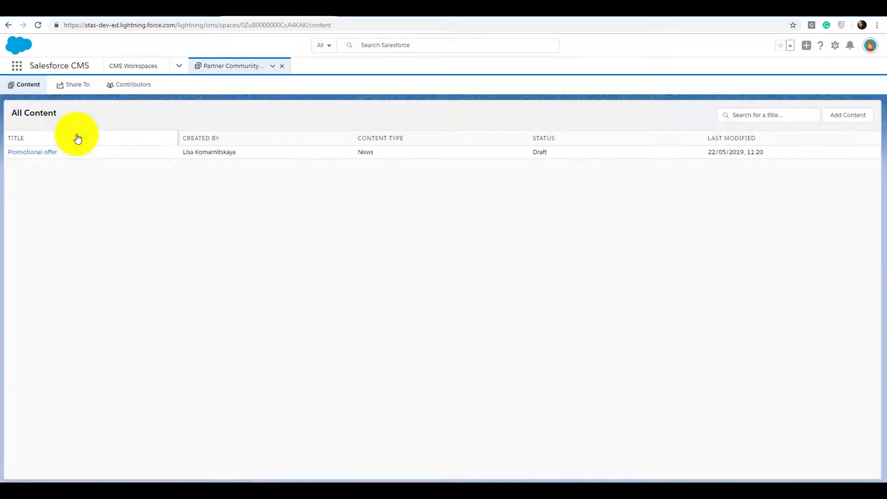
{"action": "left_click", "coordinate": [37, 154]}
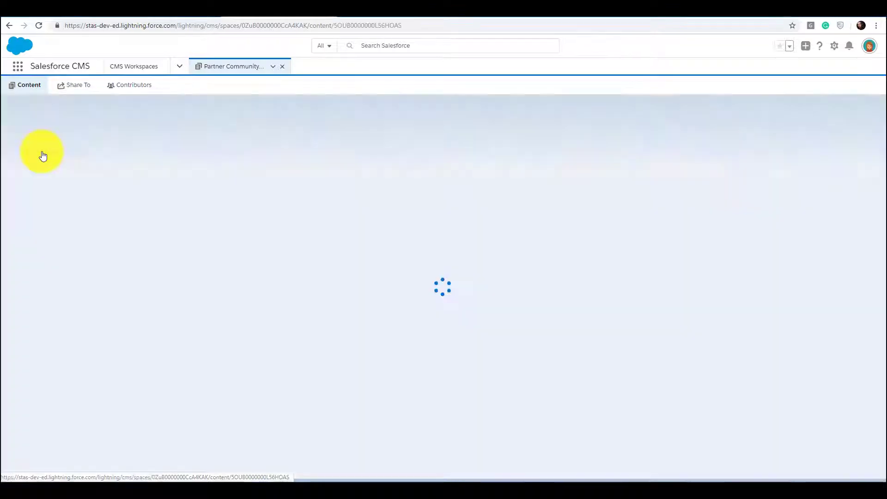
{"action": "scroll", "coordinate": [107, 298], "scroll_direction": "down", "scroll_amount": 2}
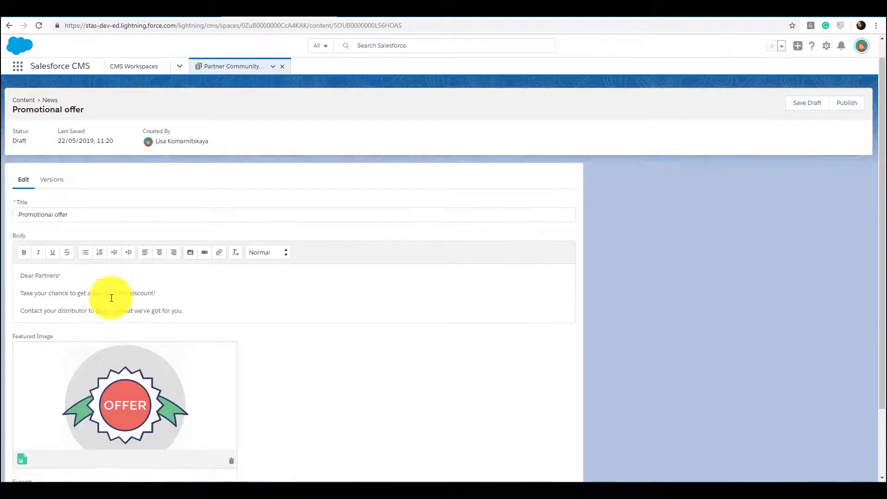
{"action": "scroll", "coordinate": [152, 403], "scroll_direction": "up", "scroll_amount": 2}
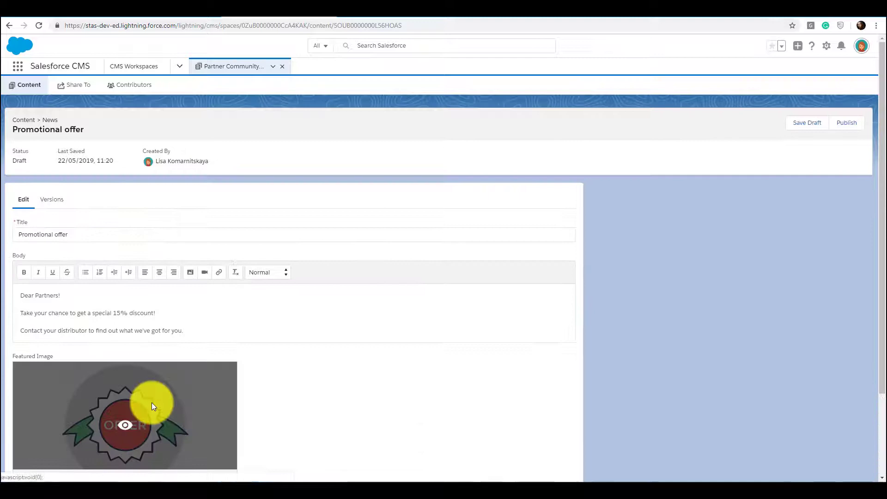
{"action": "left_click", "coordinate": [845, 127]}
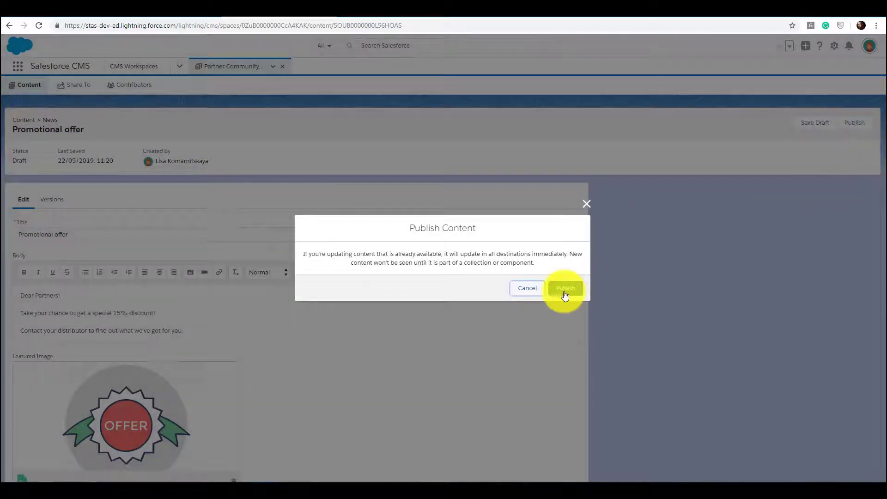
{"action": "left_click", "coordinate": [563, 290]}
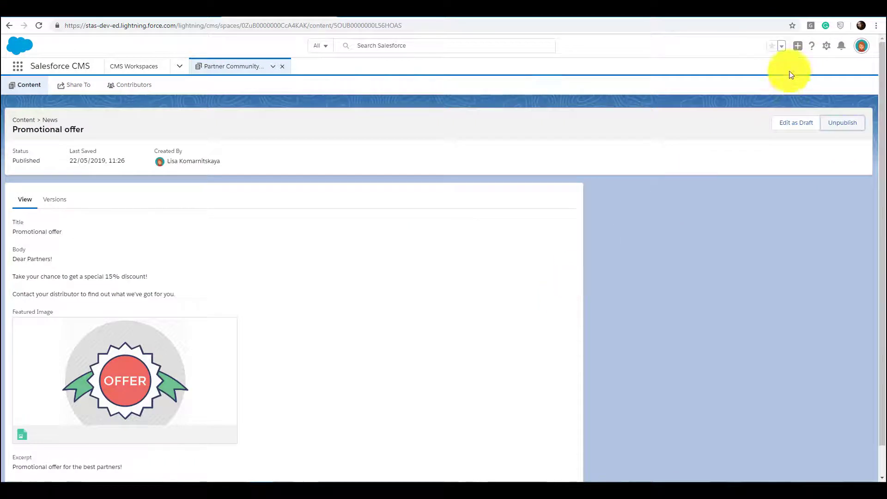
- From Setup's All Communities list, go to the Partner community's workspaces
{"action": "left_click", "coordinate": [827, 50]}
{"action": "left_click", "coordinate": [799, 68]}
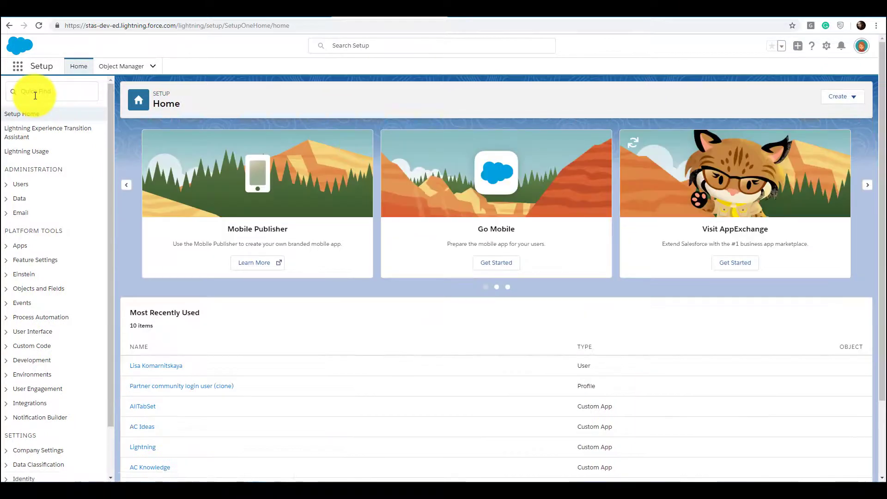
{"action": "left_click", "coordinate": [34, 92]}
{"action": "type", "text": "all"}
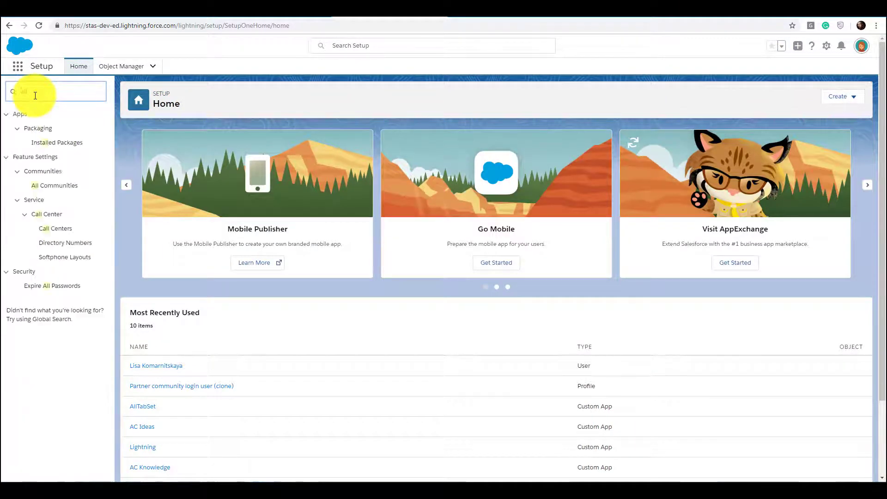
{"action": "left_click", "coordinate": [41, 188]}
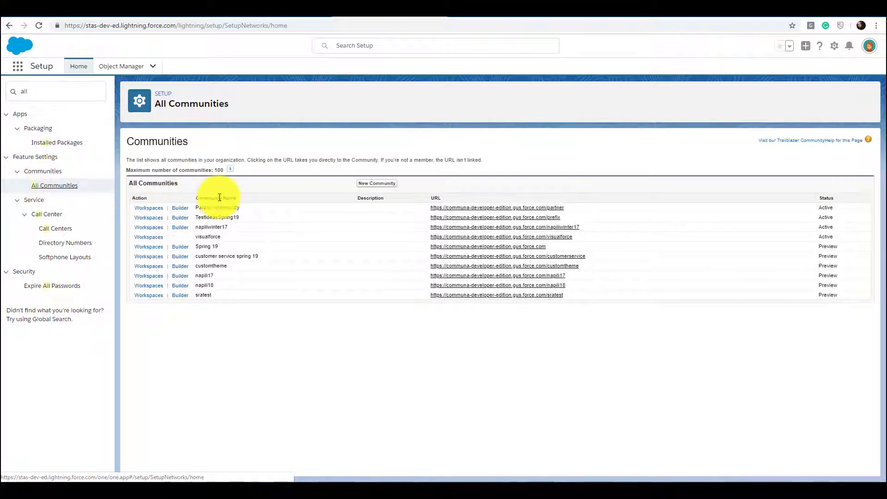
{"action": "left_click", "coordinate": [156, 212]}
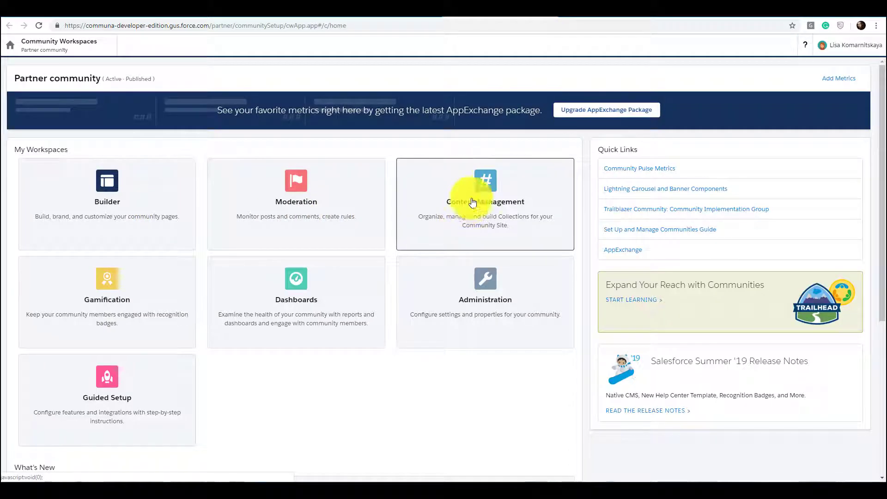
- Review the Partner community's shared content, CRM connections and collections, ending on Topics
{"action": "left_click", "coordinate": [491, 179]}
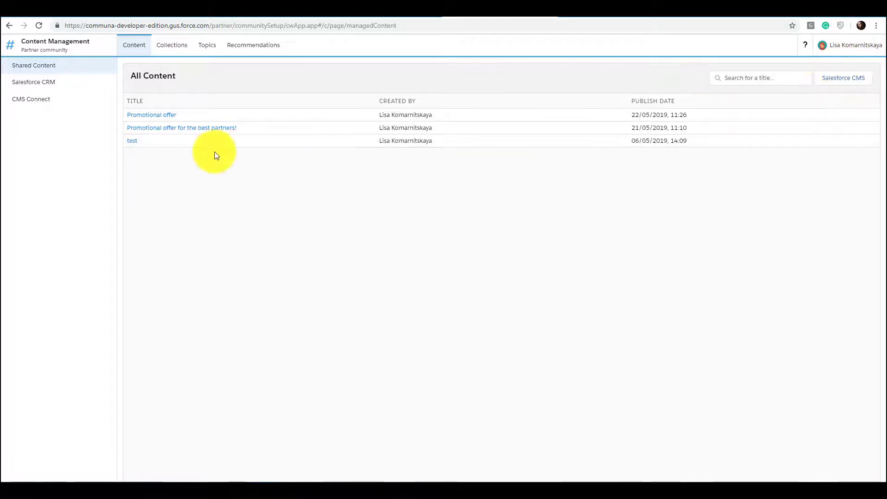
{"action": "left_click", "coordinate": [51, 90]}
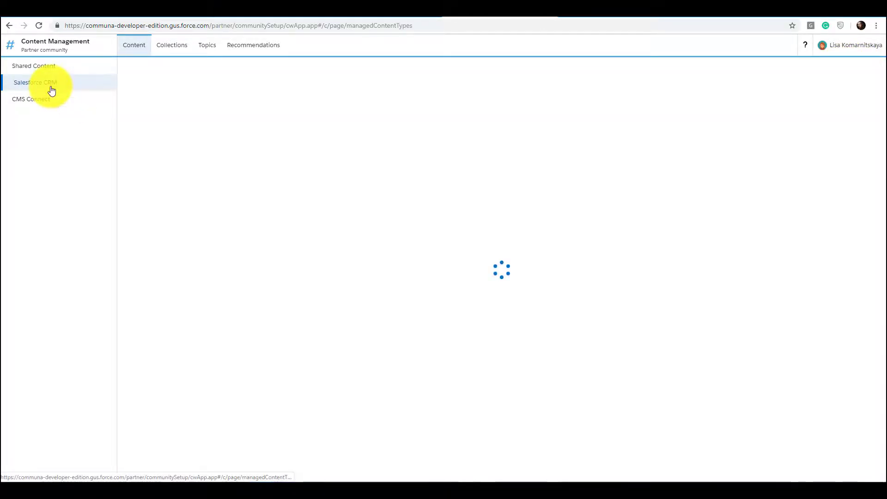
{"action": "left_click", "coordinate": [184, 47]}
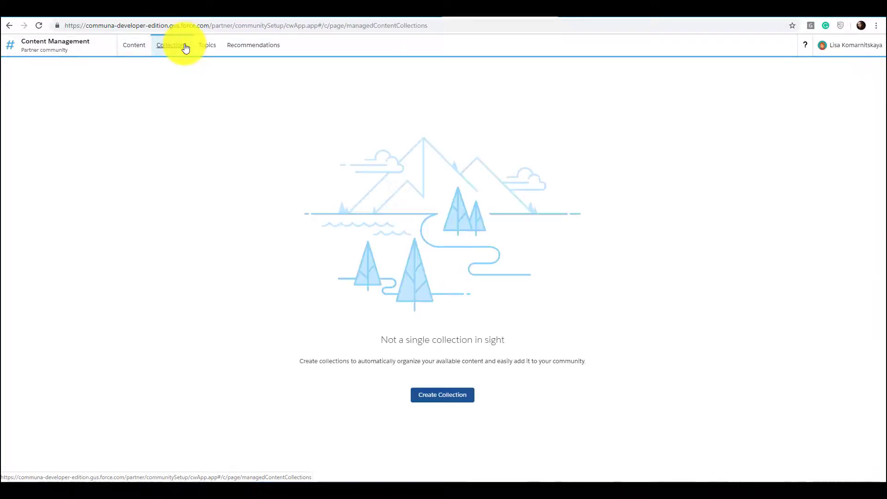
{"action": "left_click", "coordinate": [208, 46]}
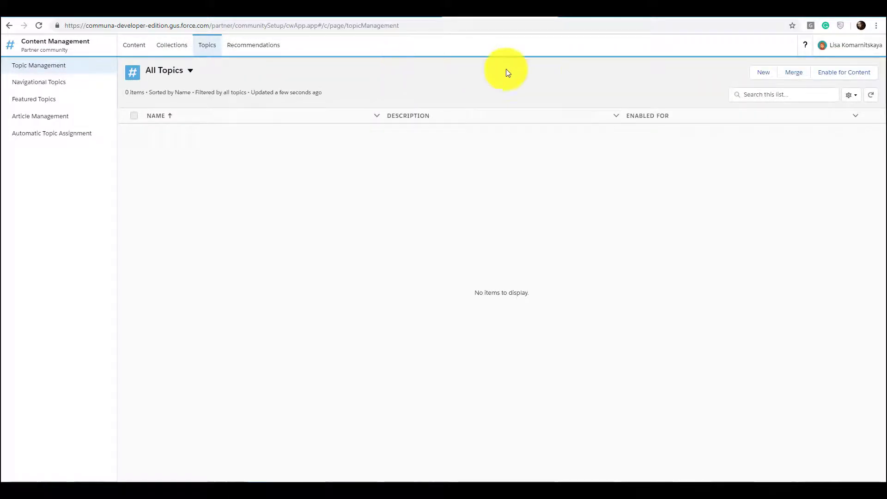
- Create content-enabled topics Special Offers and Discounts, then return to shared content
{"action": "left_click", "coordinate": [765, 73]}
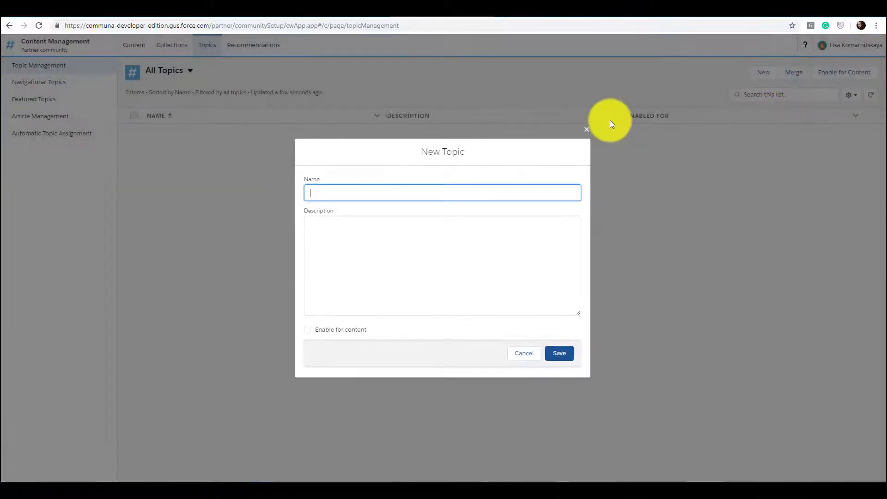
{"action": "type", "text": "Special Offers"}
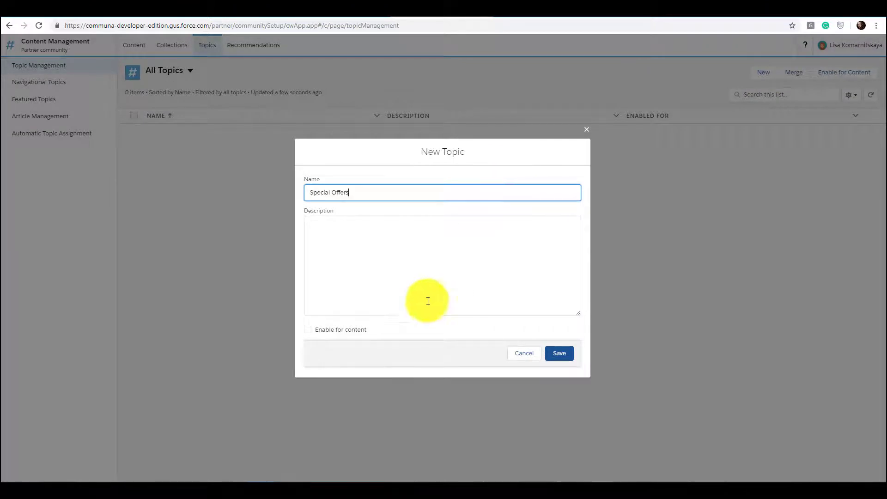
{"action": "left_click", "coordinate": [572, 361]}
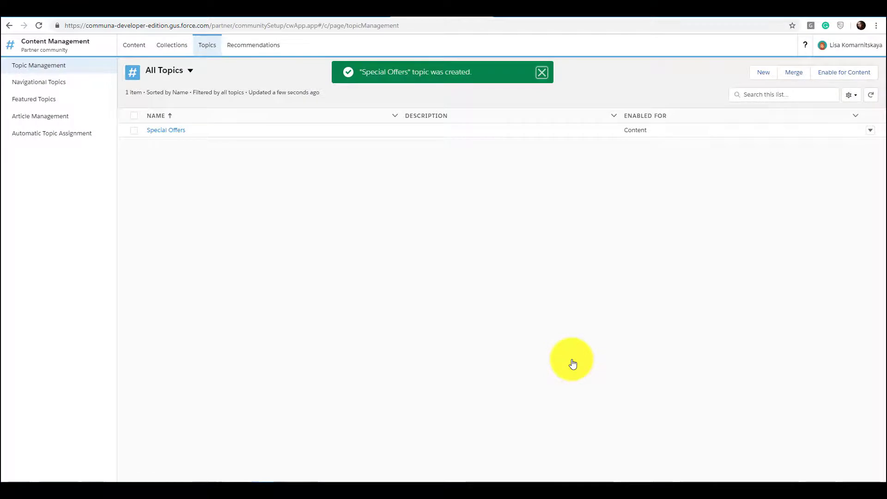
{"action": "left_click", "coordinate": [763, 72]}
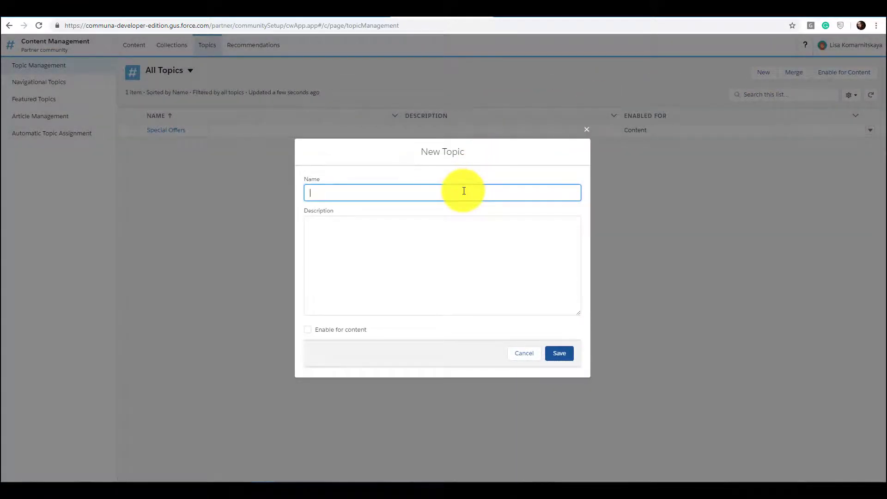
{"action": "type", "text": "Discounts"}
{"action": "left_click", "coordinate": [330, 329]}
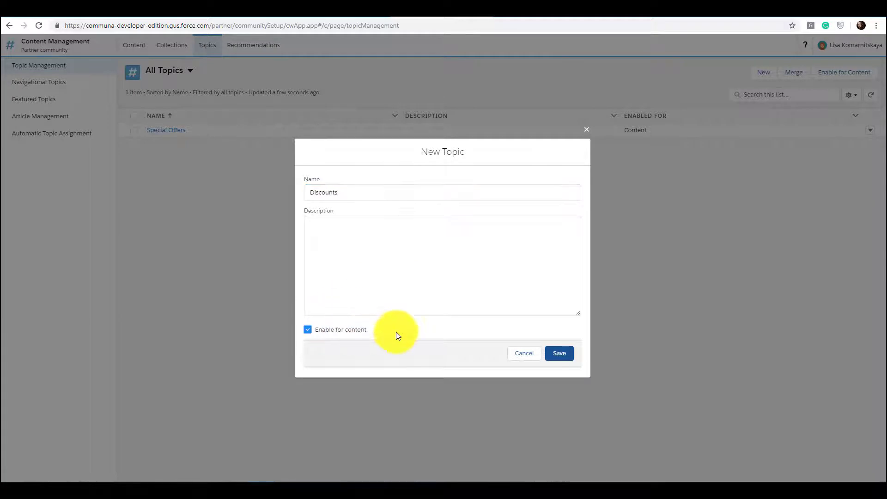
{"action": "left_click", "coordinate": [558, 353]}
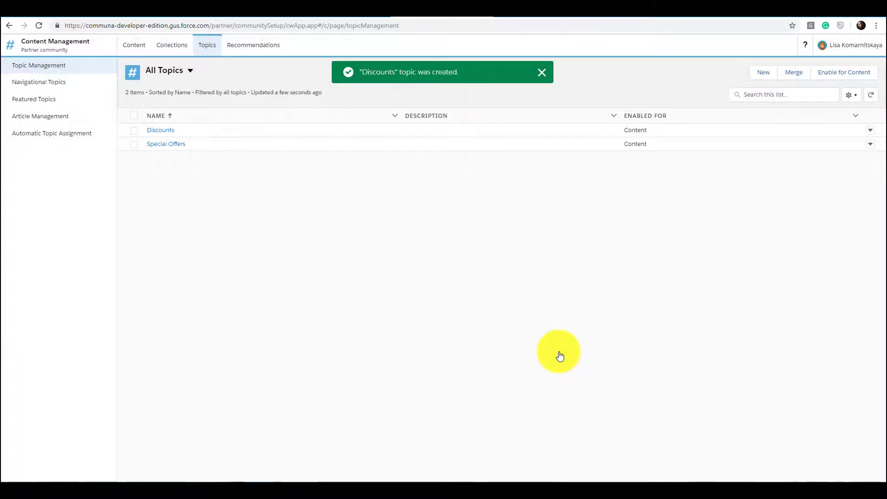
{"action": "left_click", "coordinate": [135, 45]}
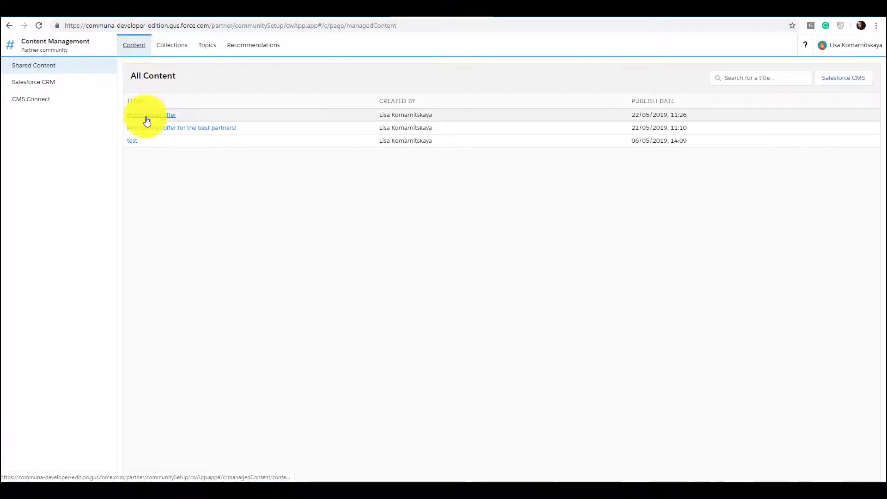
- Tag the Promotional offer article with Special Offers and Discounts topics, then head toward Builder
{"action": "left_click", "coordinate": [147, 120]}
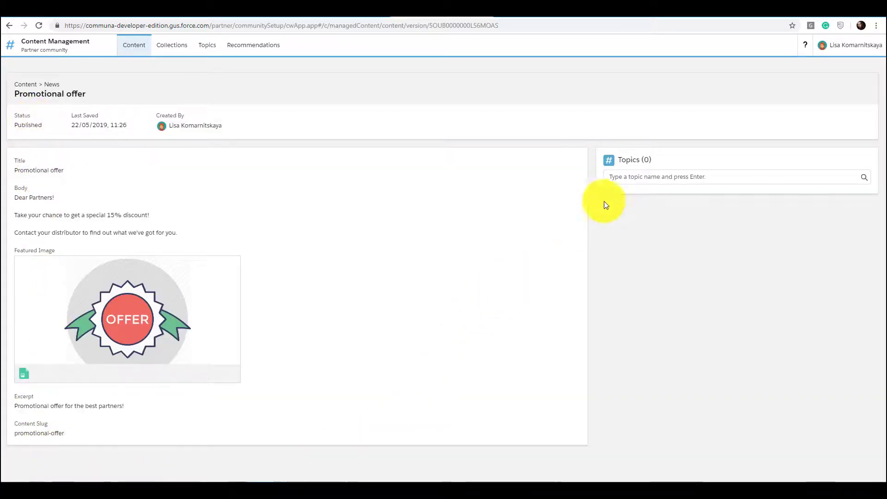
{"action": "left_click", "coordinate": [645, 177]}
{"action": "type", "text": "sp"}
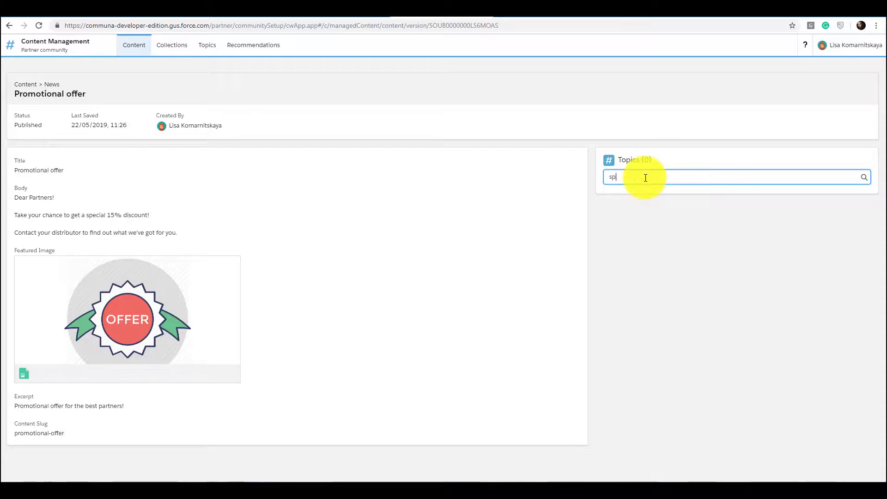
{"action": "left_click", "coordinate": [644, 193]}
{"action": "type", "text": "d"}
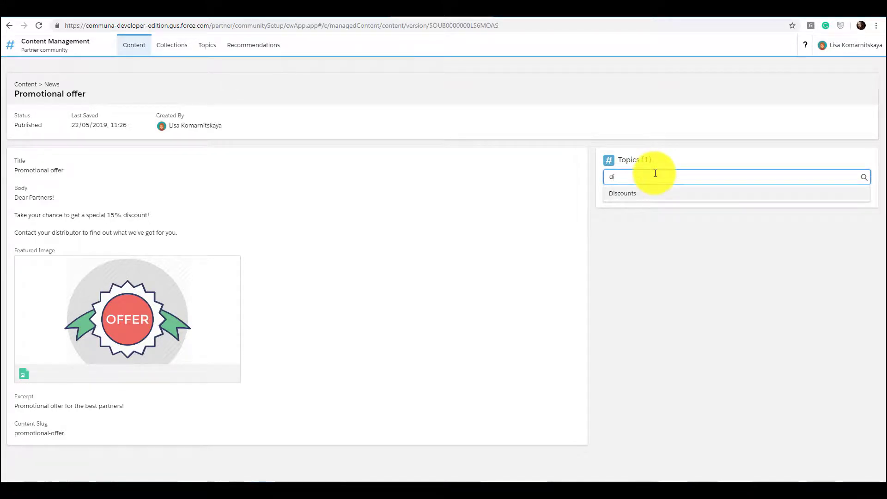
{"action": "left_click", "coordinate": [653, 193]}
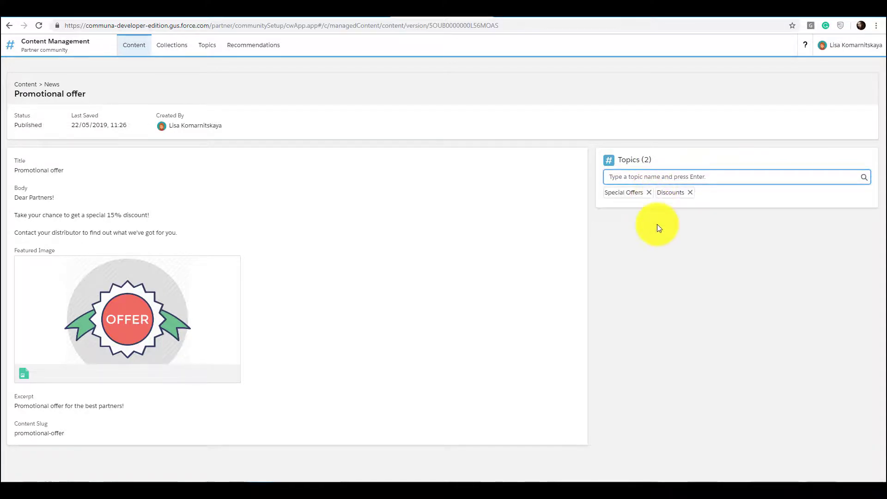
{"action": "left_click", "coordinate": [45, 52]}
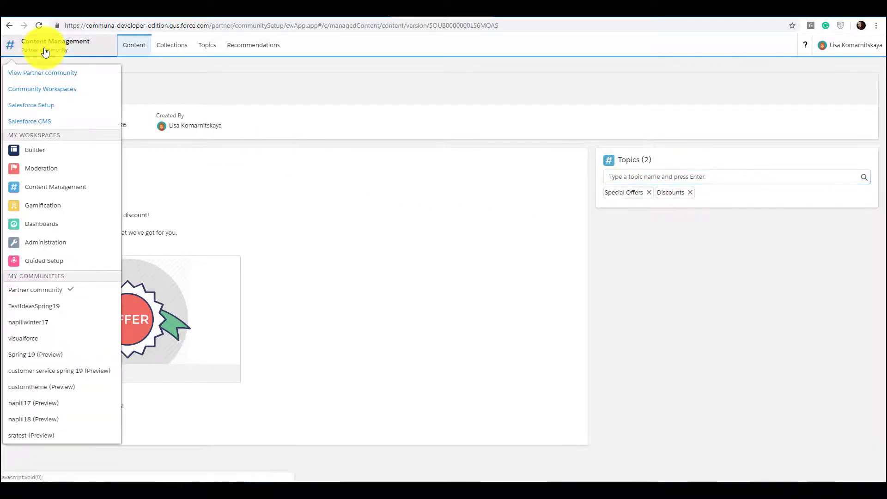
- Remove the butterfly-on-stones image component from the Home page in the Builder
{"action": "left_click", "coordinate": [47, 152]}
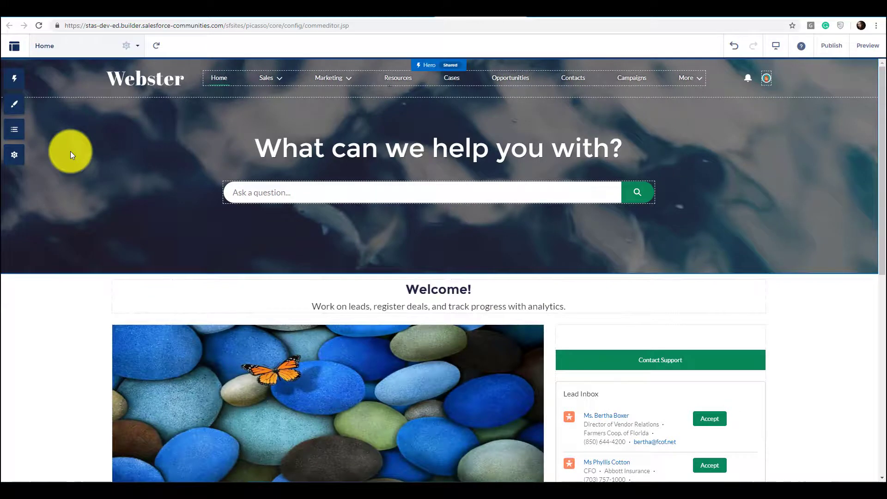
{"action": "scroll", "coordinate": [70, 152], "scroll_direction": "down", "scroll_amount": 2}
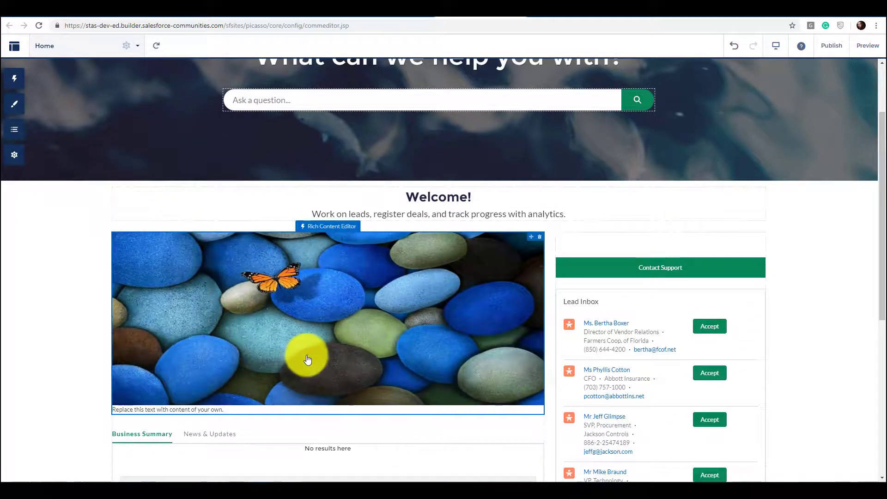
{"action": "left_click", "coordinate": [540, 237]}
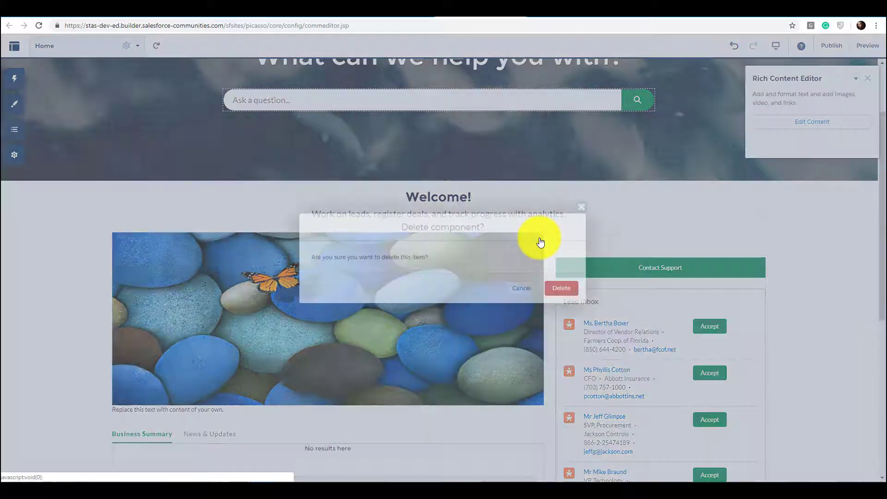
{"action": "left_click", "coordinate": [563, 288]}
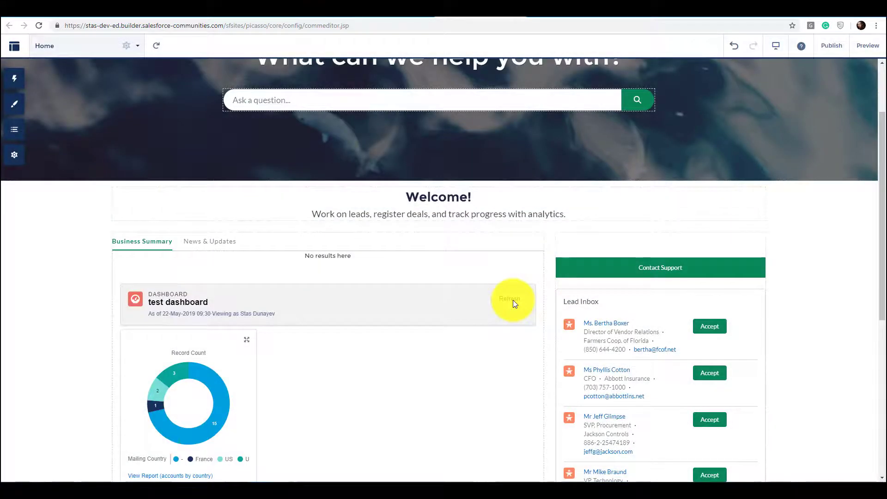
- Add a CMS Single Item above Business Summary showing the Promotional offer article
{"action": "left_click", "coordinate": [14, 78]}
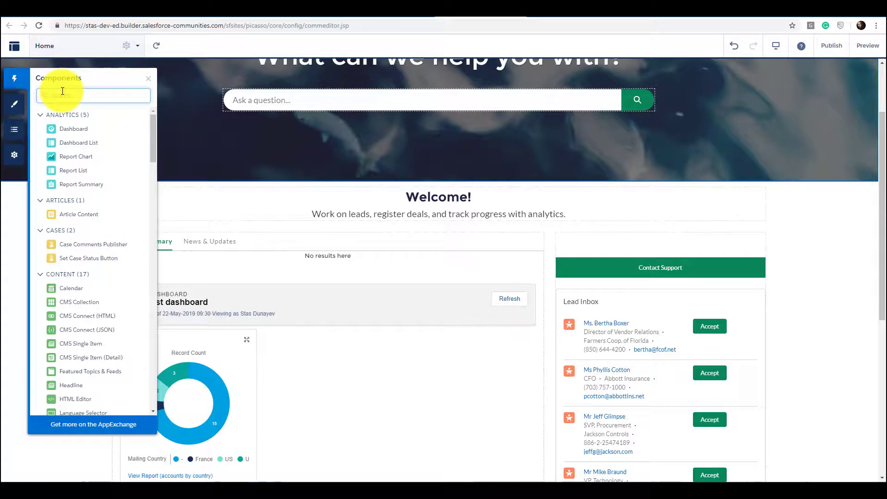
{"action": "type", "text": "cms"}
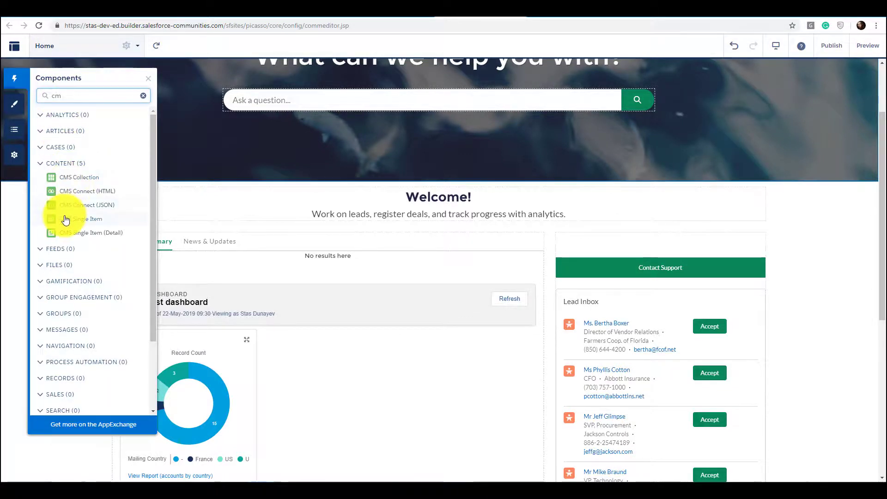
{"action": "left_click_drag", "start_coordinate": [66, 219], "coordinate": [239, 245]}
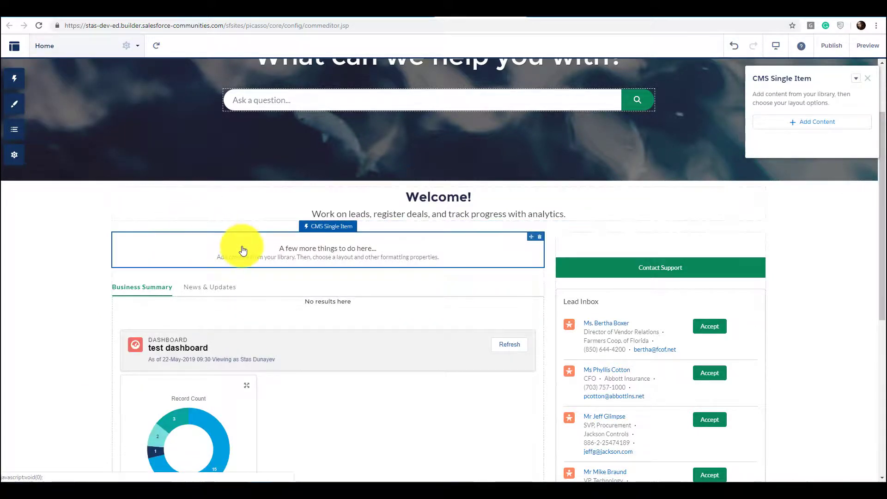
{"action": "left_click", "coordinate": [818, 122]}
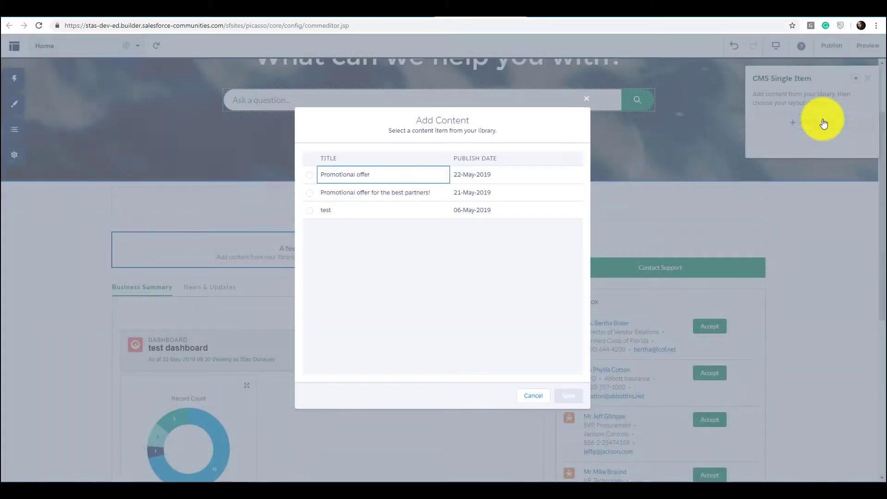
{"action": "left_click", "coordinate": [309, 176]}
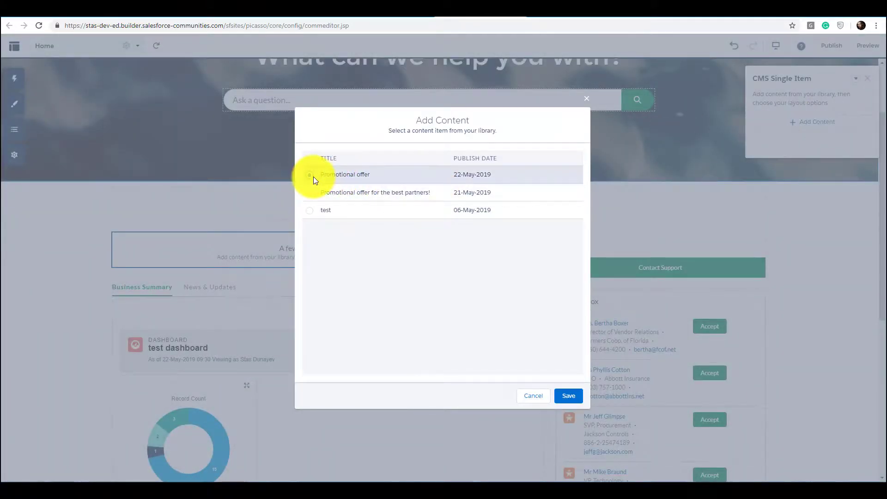
{"action": "left_click", "coordinate": [569, 400]}
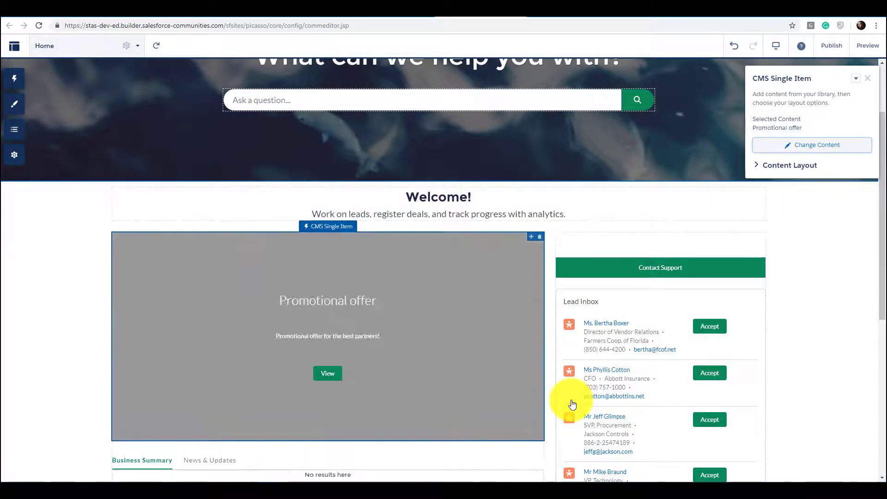
- Publish the Partner community, then switch to the Spring 19 (Preview) community workspaces
{"action": "left_click", "coordinate": [826, 45]}
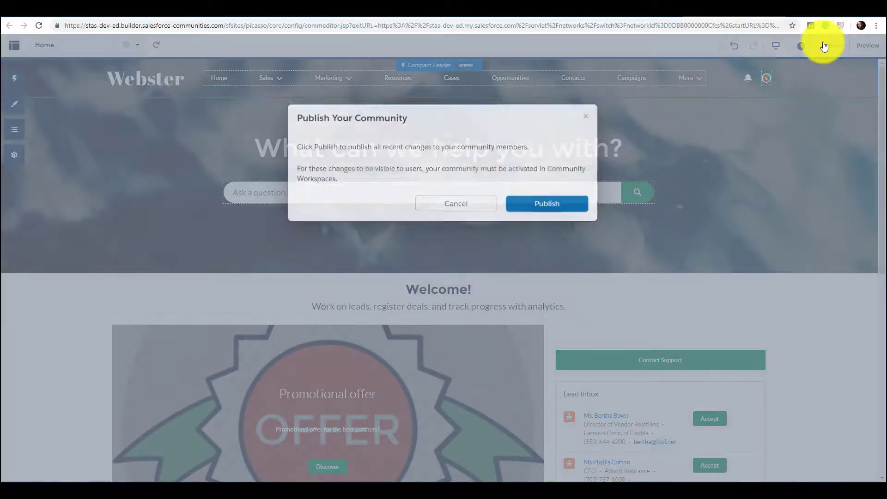
{"action": "left_click", "coordinate": [555, 207]}
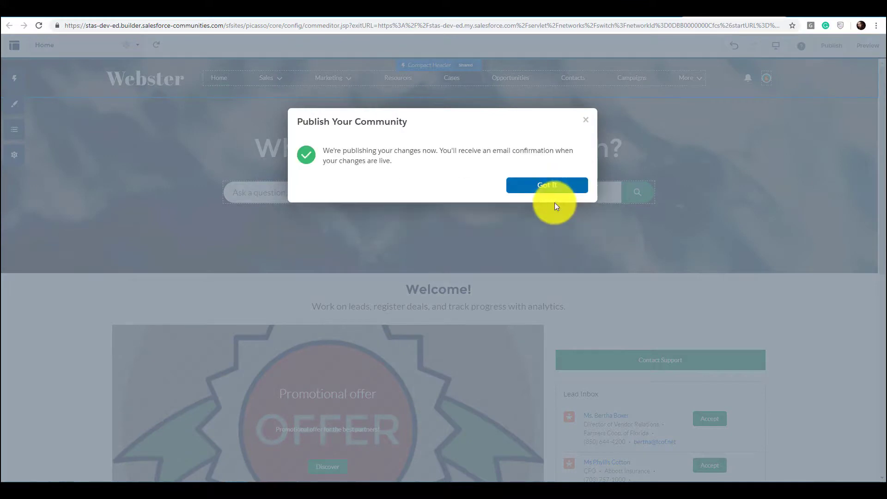
{"action": "left_click", "coordinate": [553, 191]}
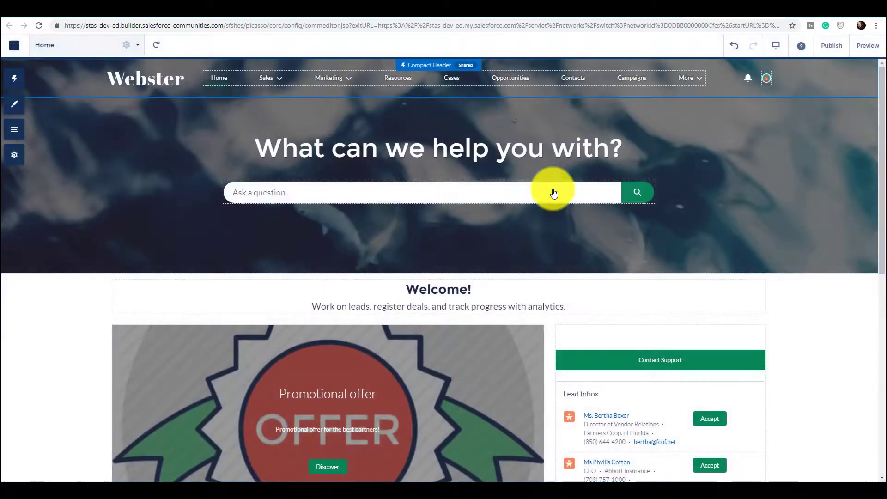
{"action": "left_click", "coordinate": [12, 46]}
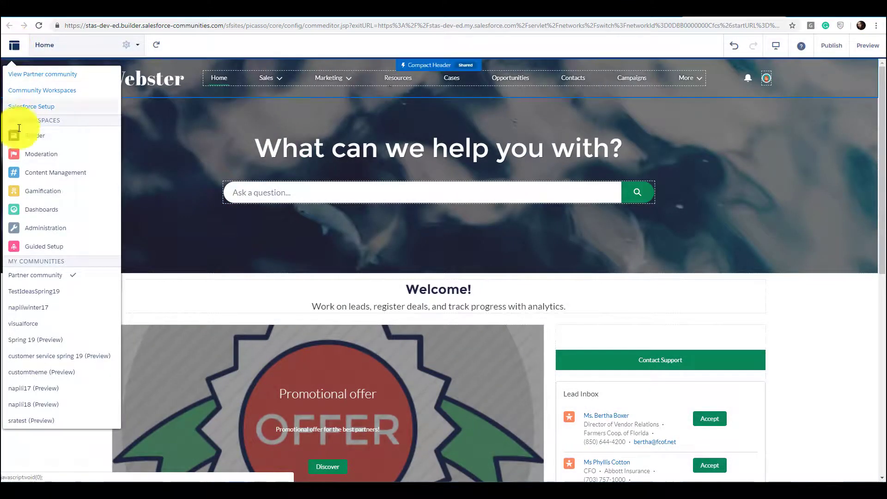
{"action": "left_click", "coordinate": [35, 341]}
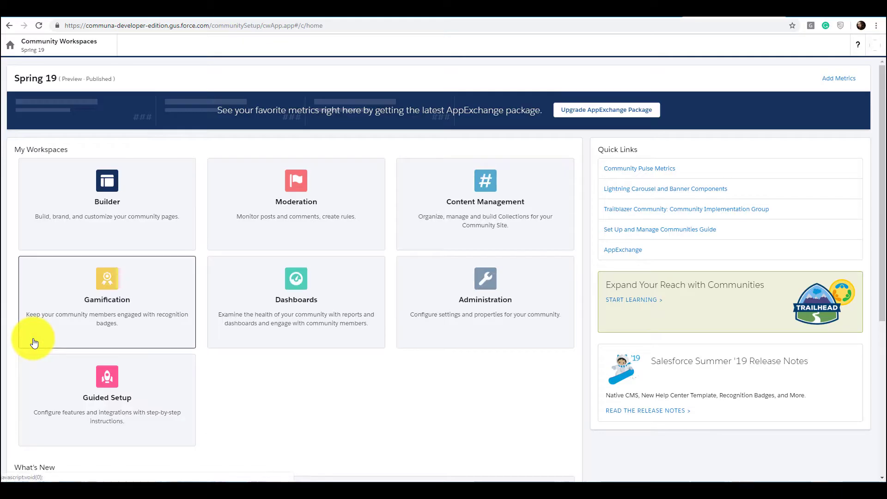
- Swap the Welcome to Paris! CMS item's content for the Promotional offer article and save
{"action": "left_click", "coordinate": [108, 193]}
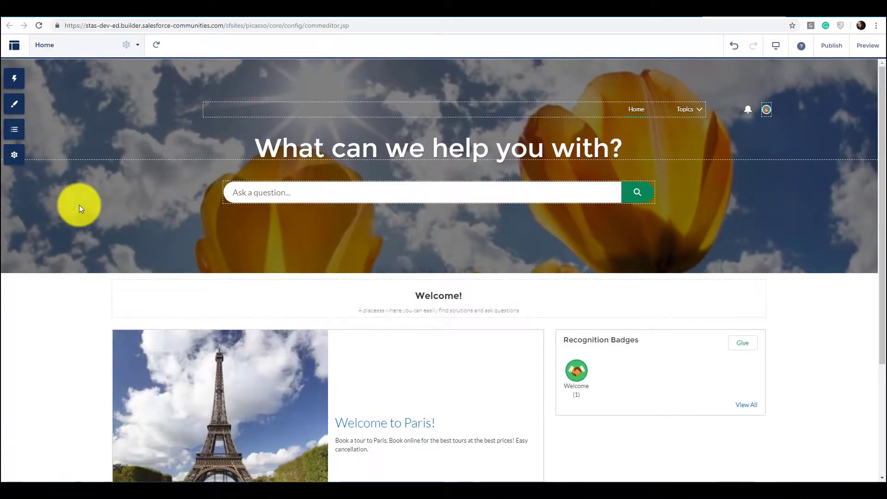
{"action": "scroll", "coordinate": [79, 204], "scroll_direction": "down", "scroll_amount": 2}
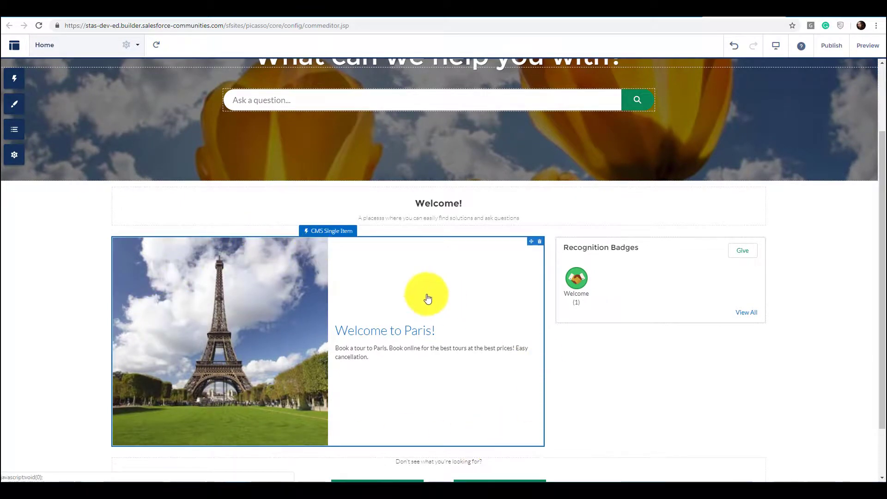
{"action": "left_click", "coordinate": [342, 367]}
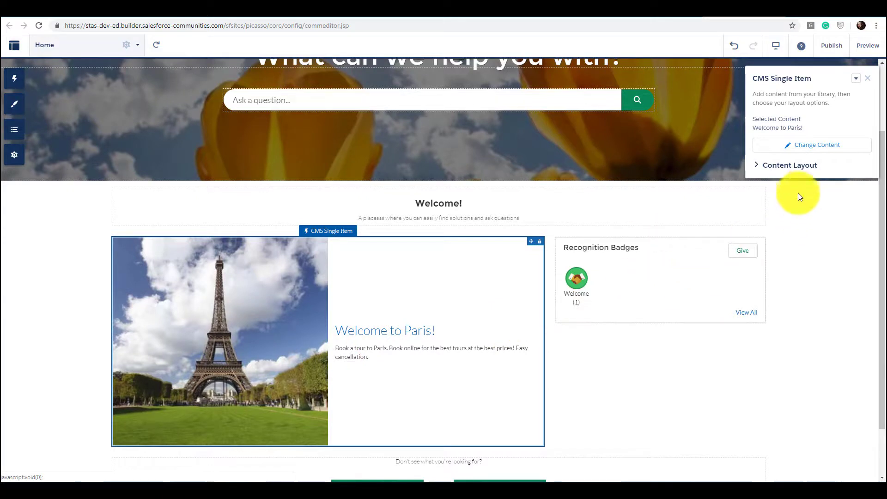
{"action": "left_click", "coordinate": [809, 147]}
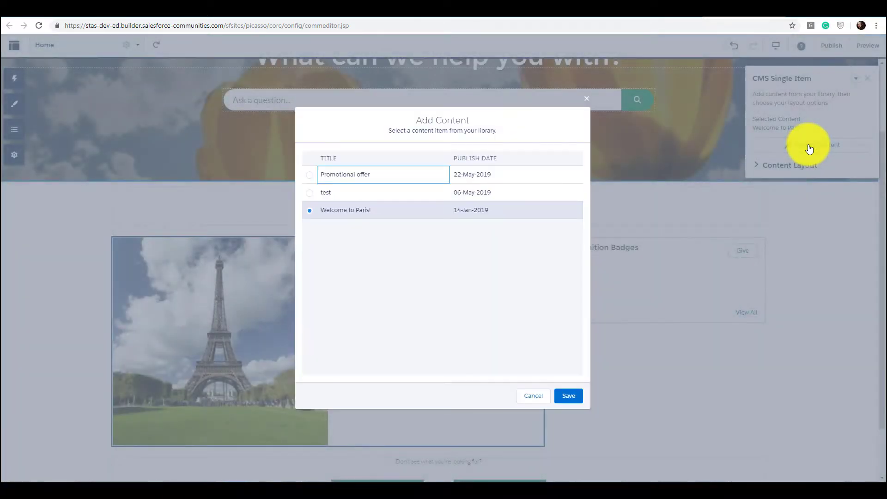
{"action": "left_click", "coordinate": [311, 175]}
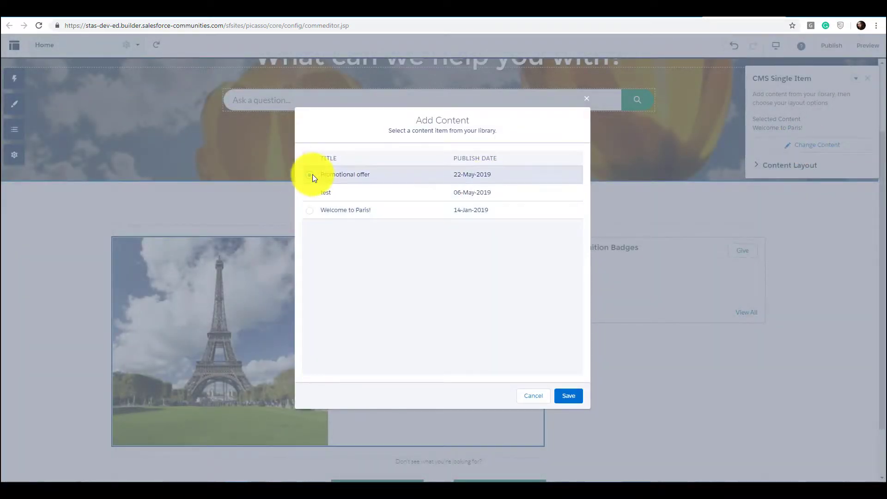
{"action": "left_click", "coordinate": [569, 395]}
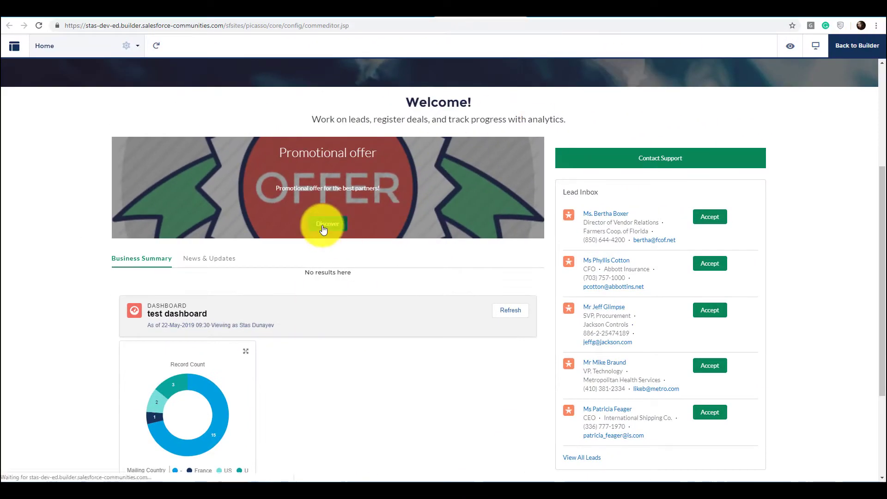
- Follow the Discover button on the Promotional offer banner to its News Detail page
{"action": "left_click", "coordinate": [323, 229]}
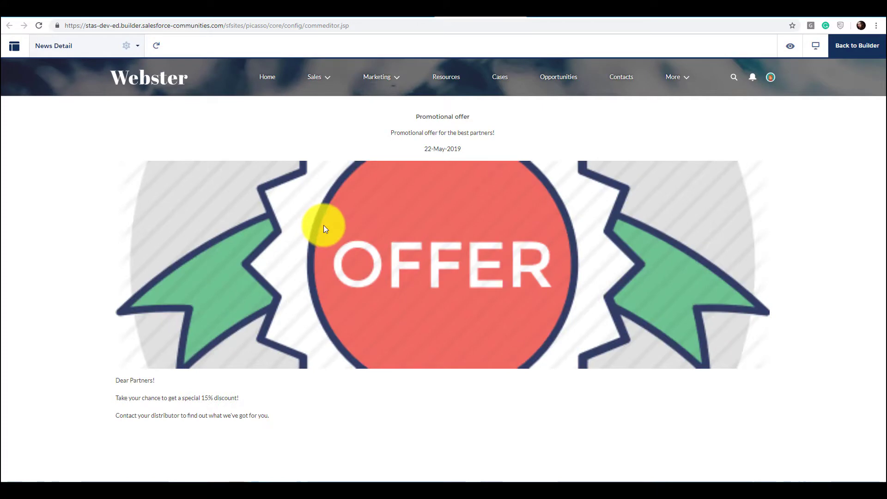